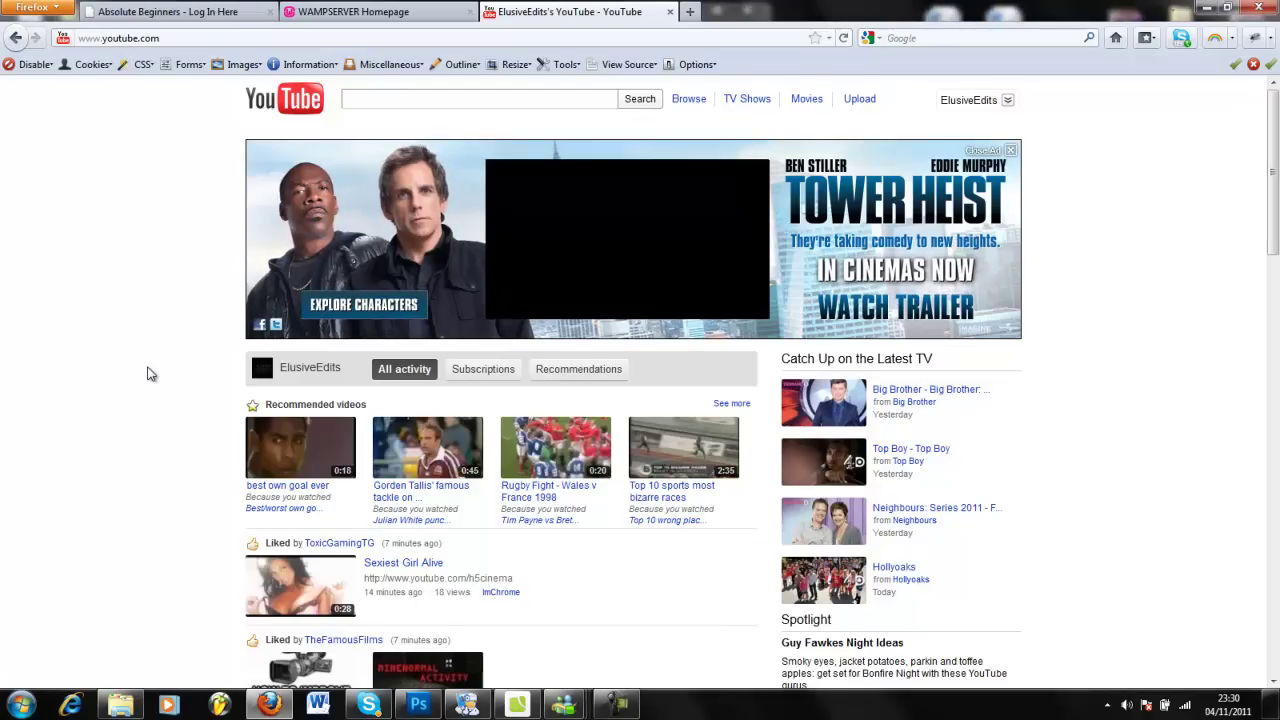
Switch to the Absolute Beginners registration page and check the Username field's saved-entry history.
left_click(607, 706)
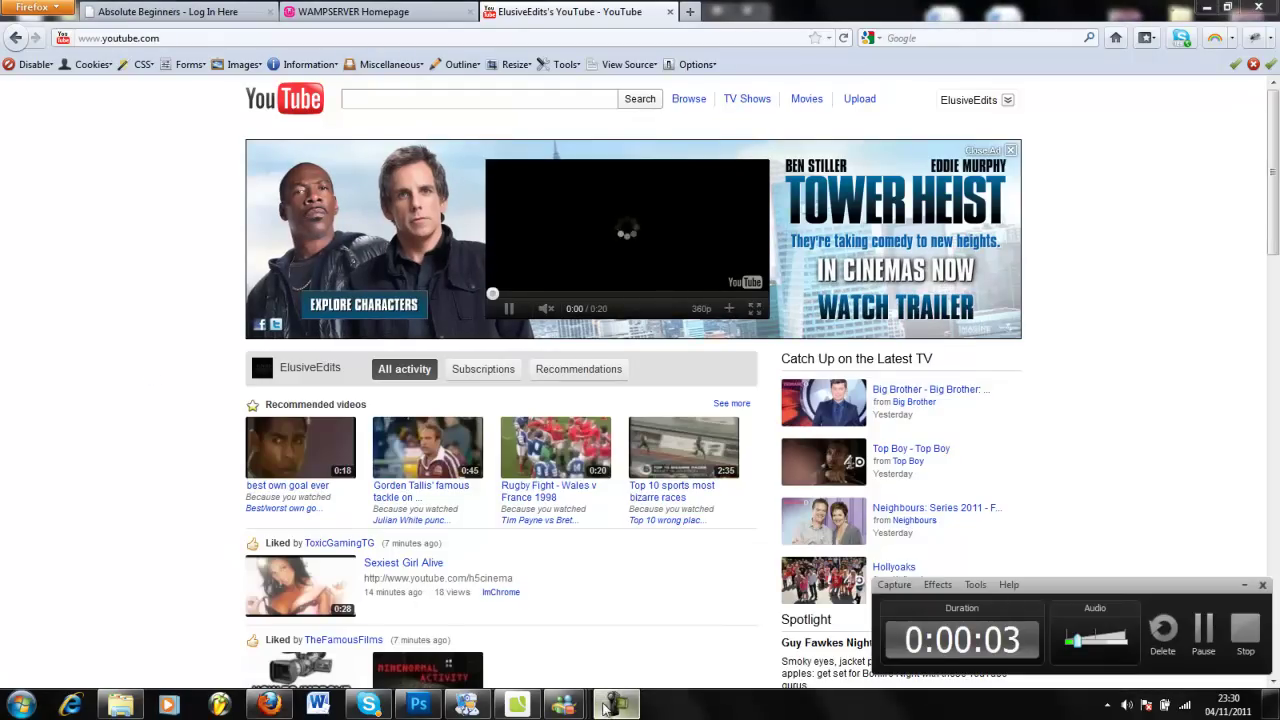
left_click_drag(1076, 640, 1130, 643)
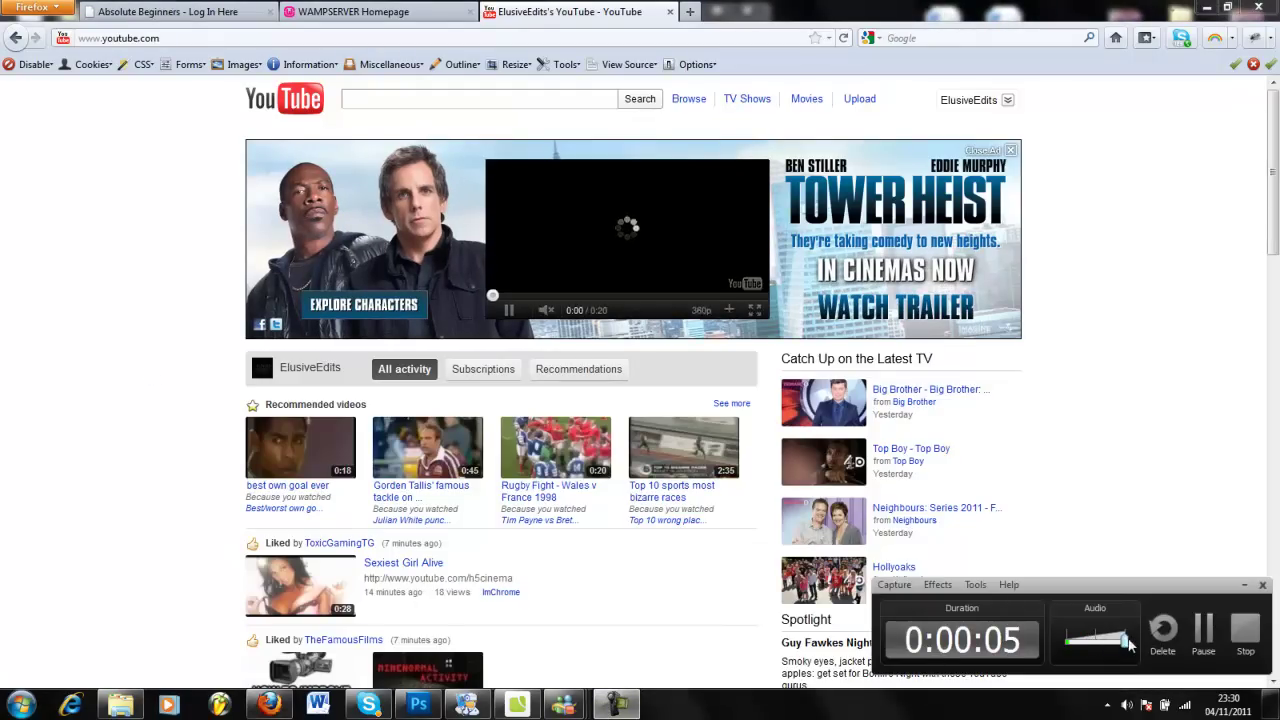
left_click(1245, 588)
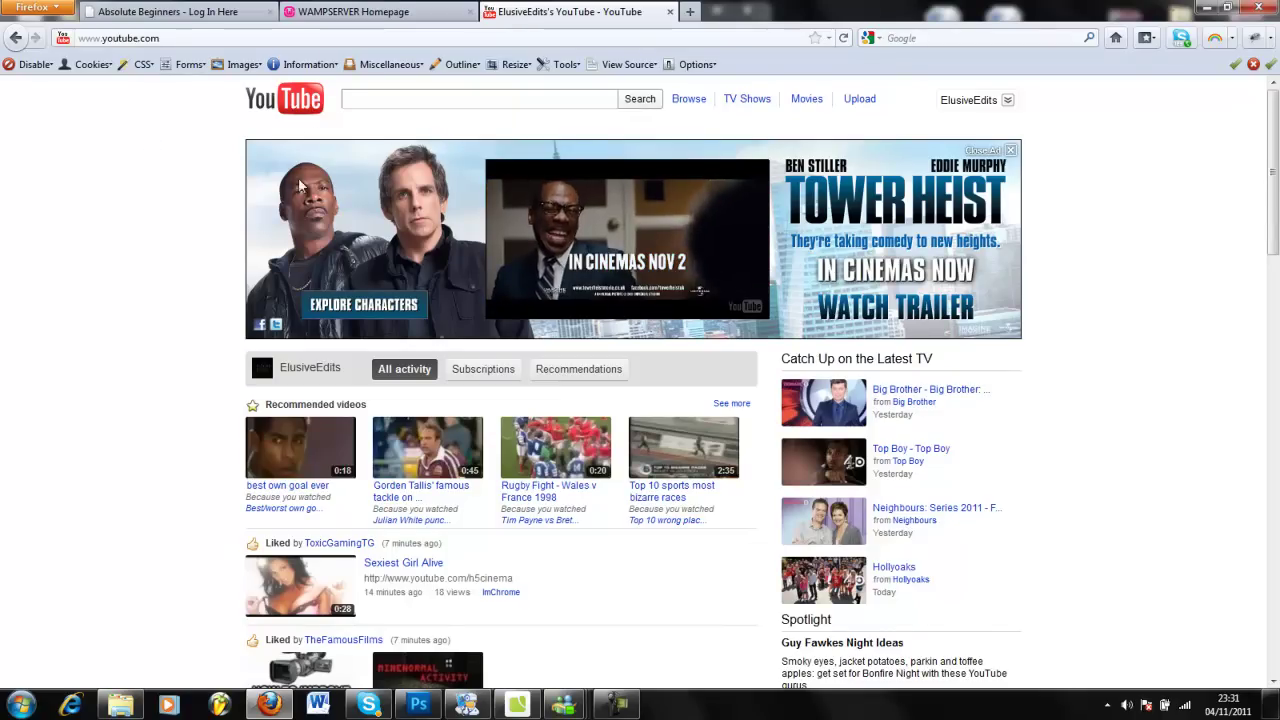
left_click(226, 10)
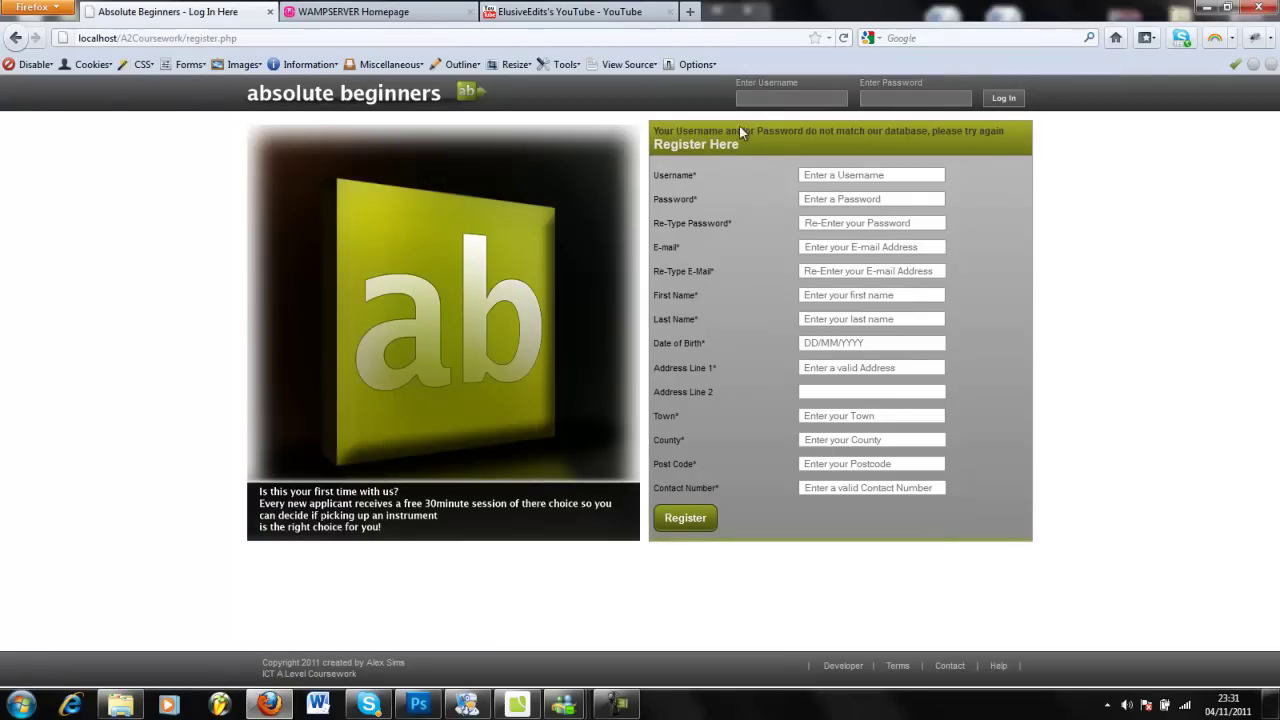
left_click(854, 182)
key("Down")
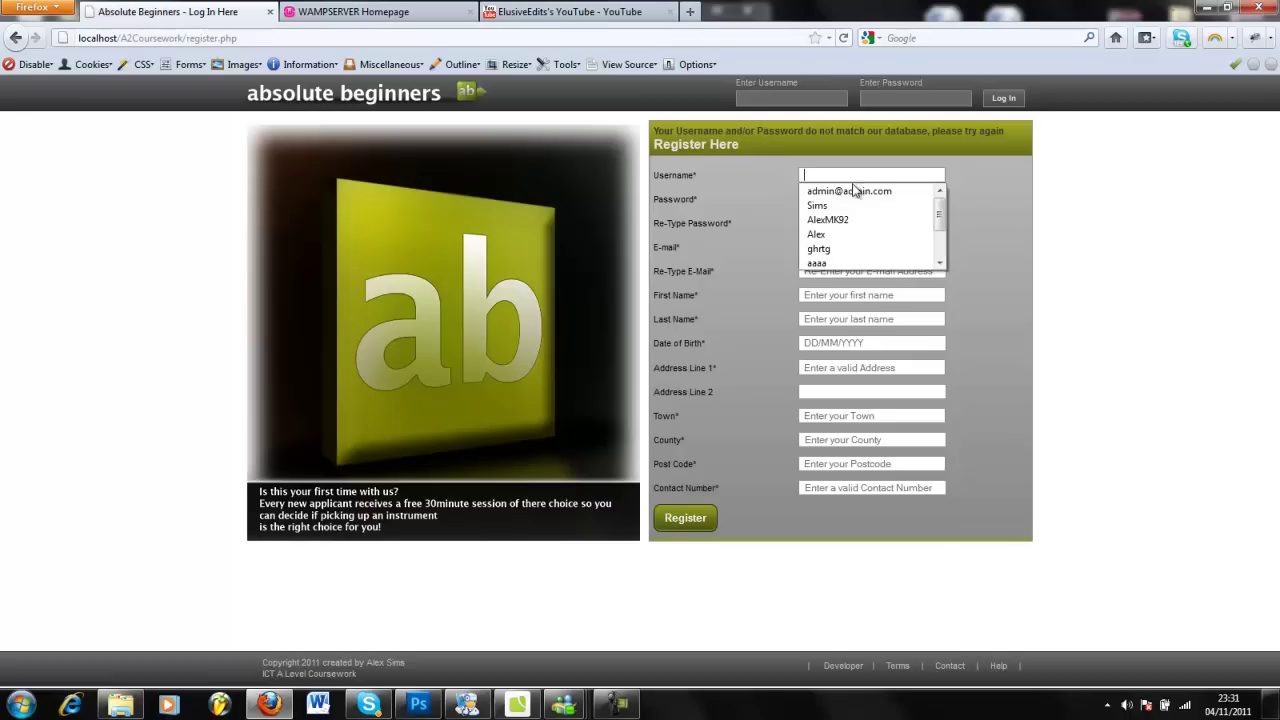
left_click(891, 413)
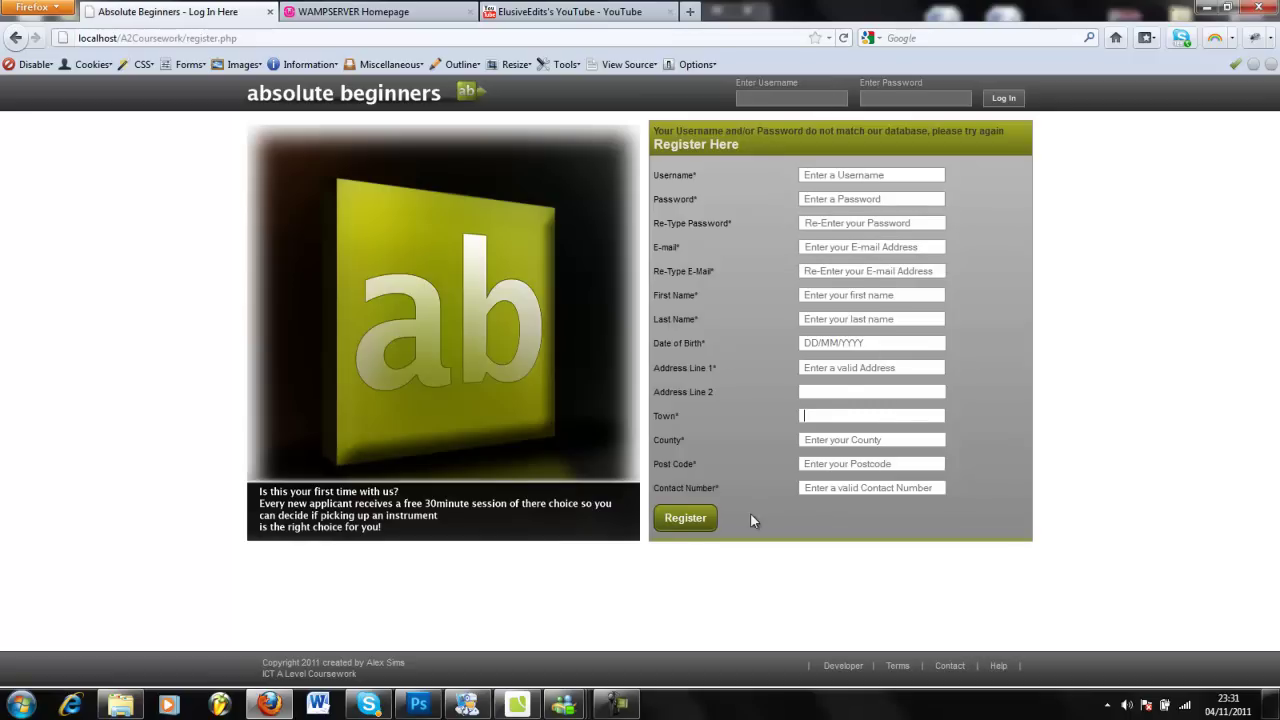
From the WampServer homepage, glance at the A2Coursework project files, then open phpMyAdmin.
left_click(350, 11)
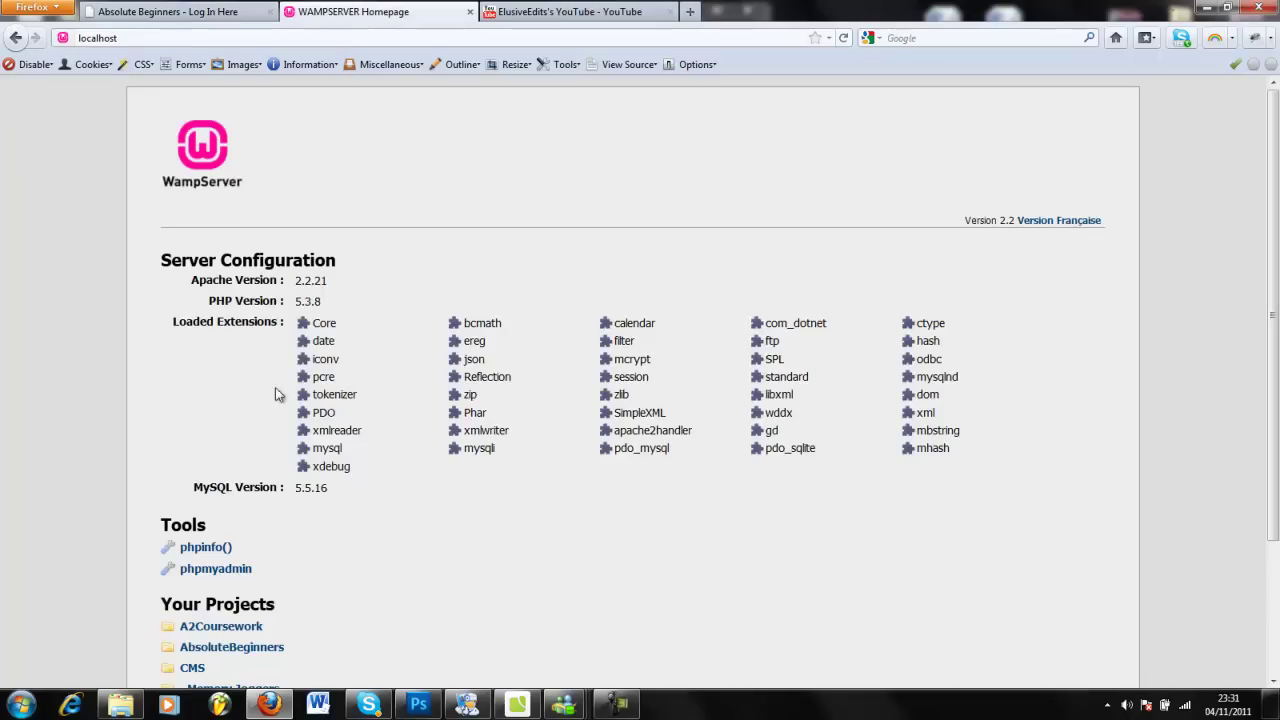
left_click(220, 626)
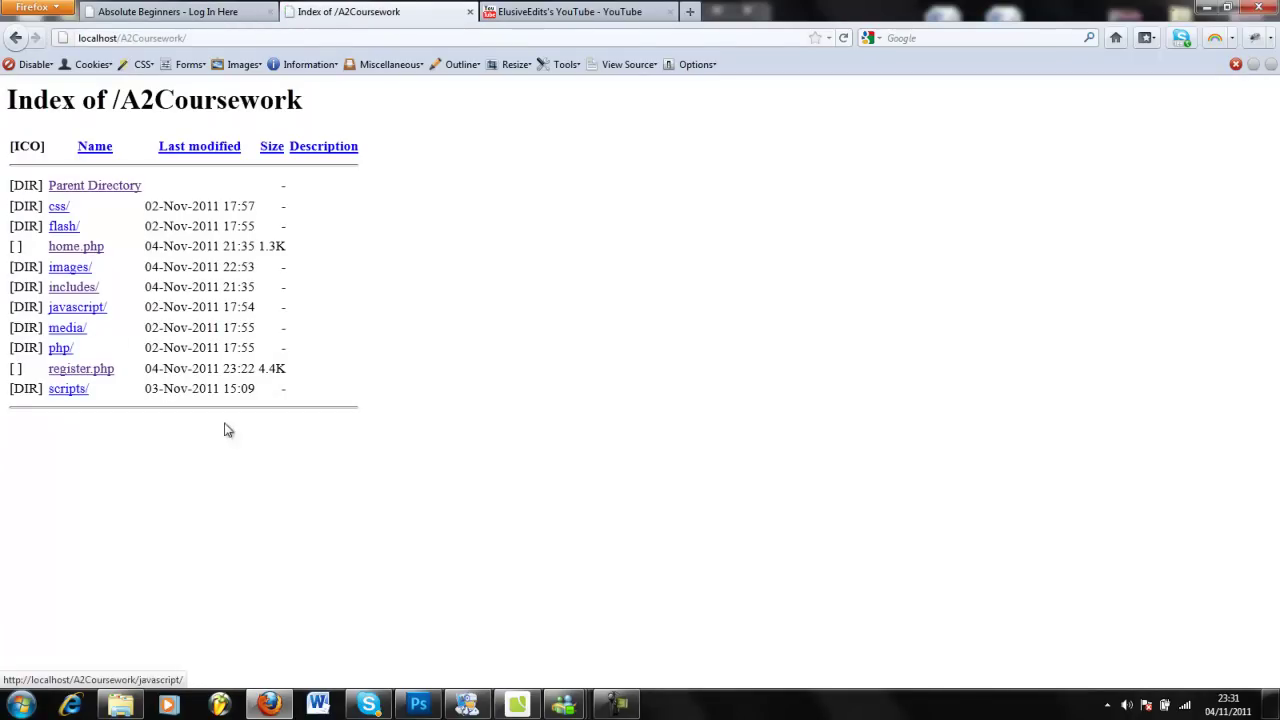
key("alt+Left")
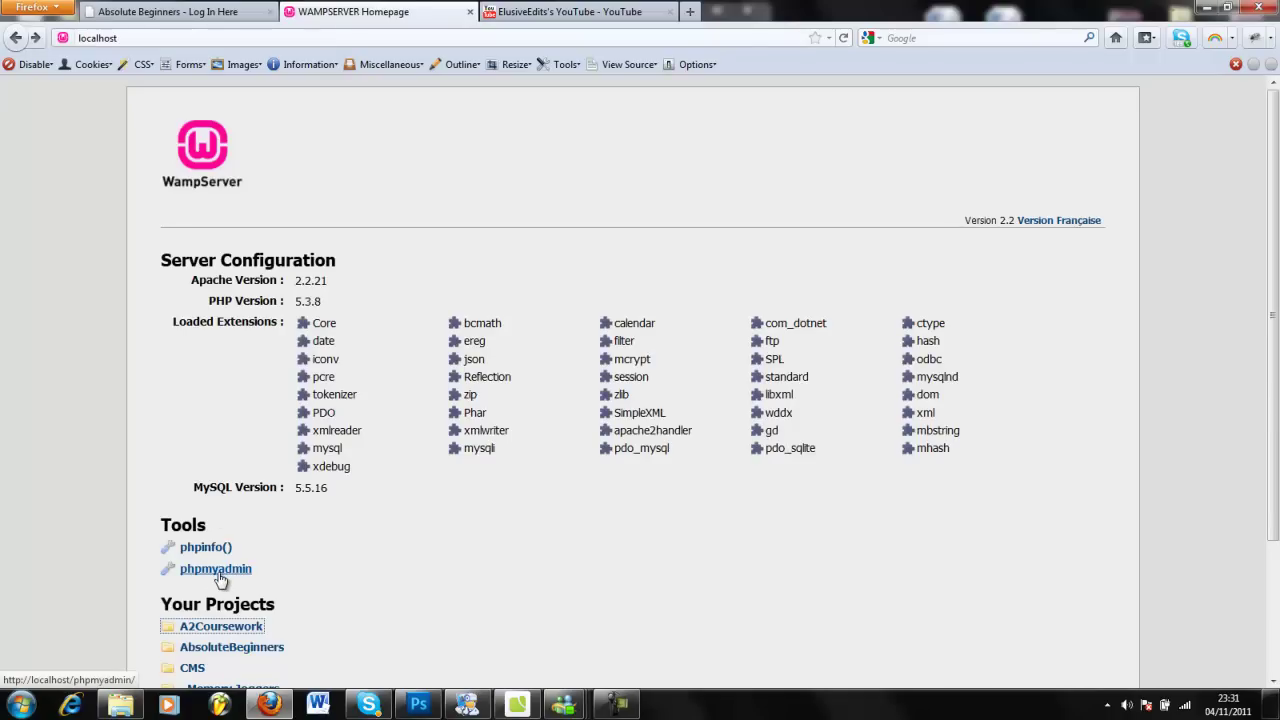
left_click(219, 570)
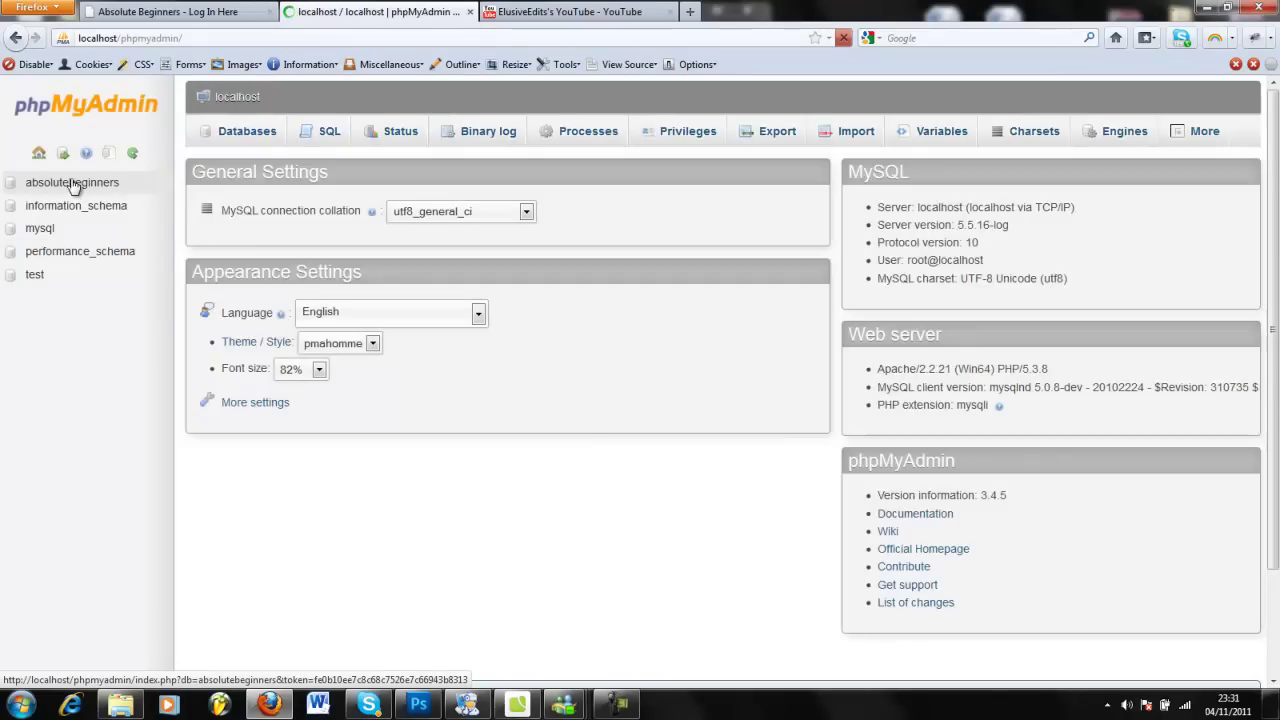
Browse the absolutebeginners register table and highlight the stored password hash in row 41.
left_click(73, 187)
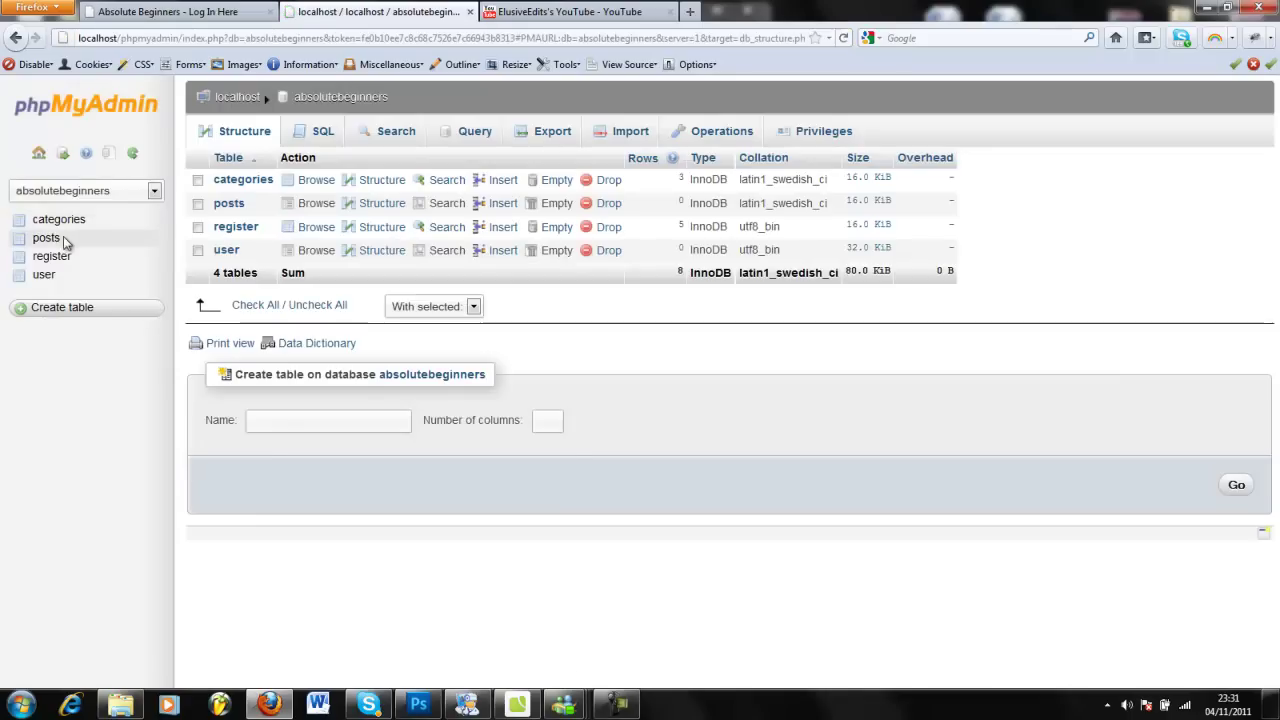
left_click(47, 240)
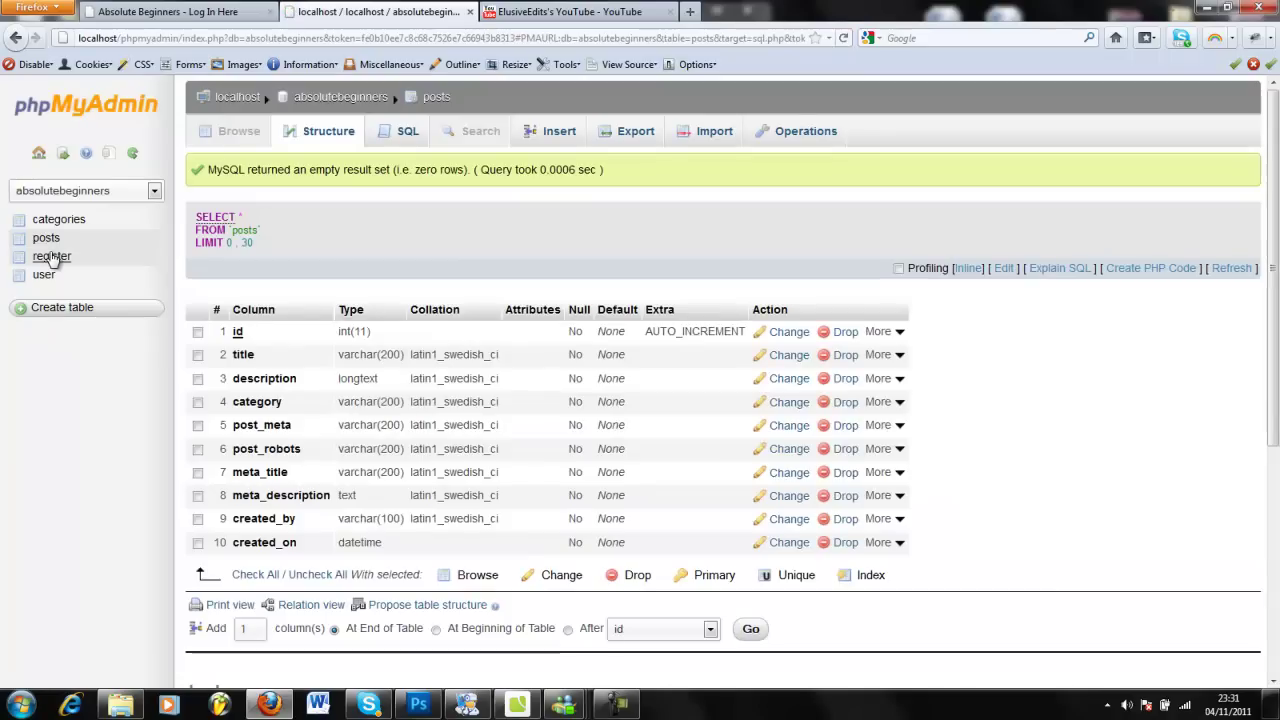
left_click(52, 257)
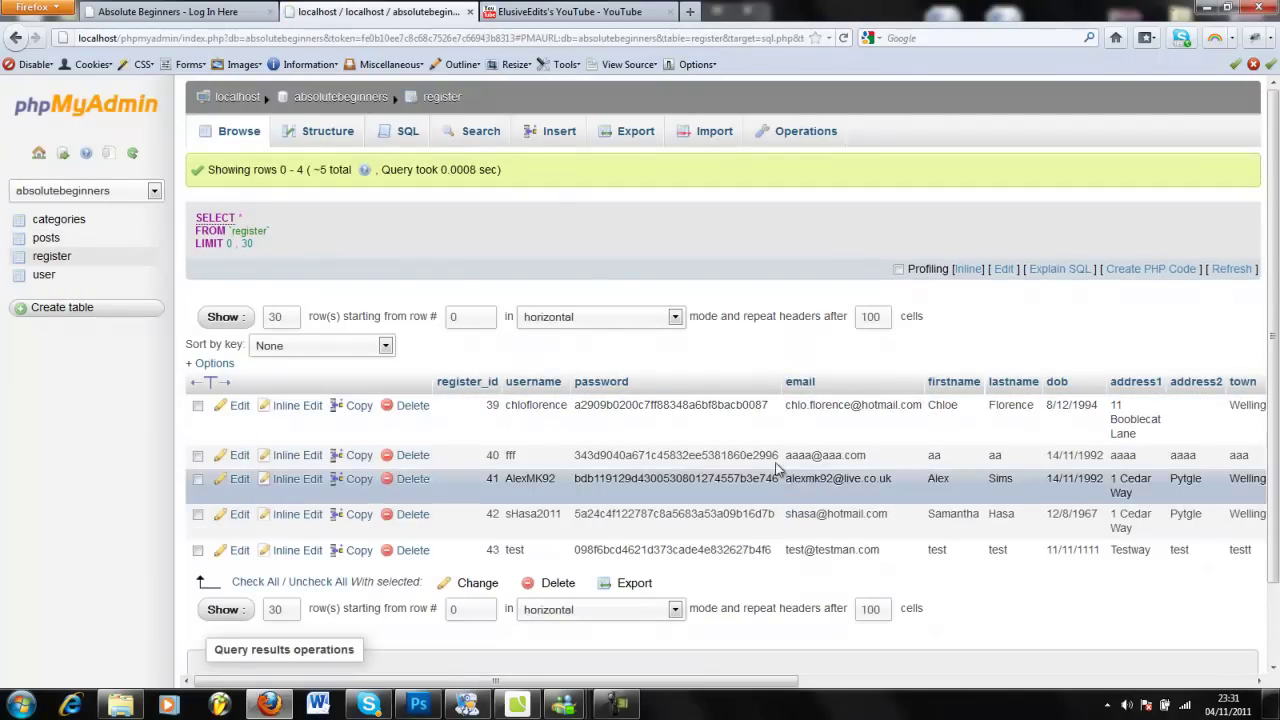
left_click_drag(746, 480, 548, 480)
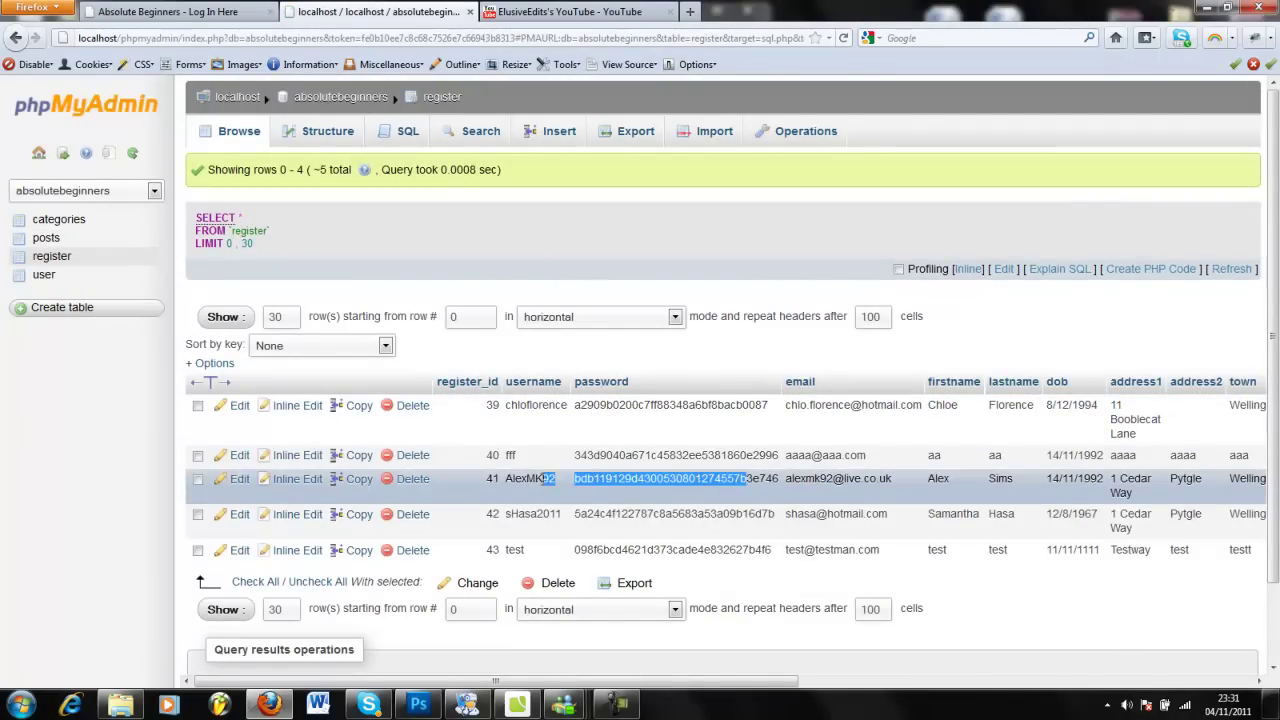
Log into the site from the header login using the autocompleted saved test account.
left_click(168, 11)
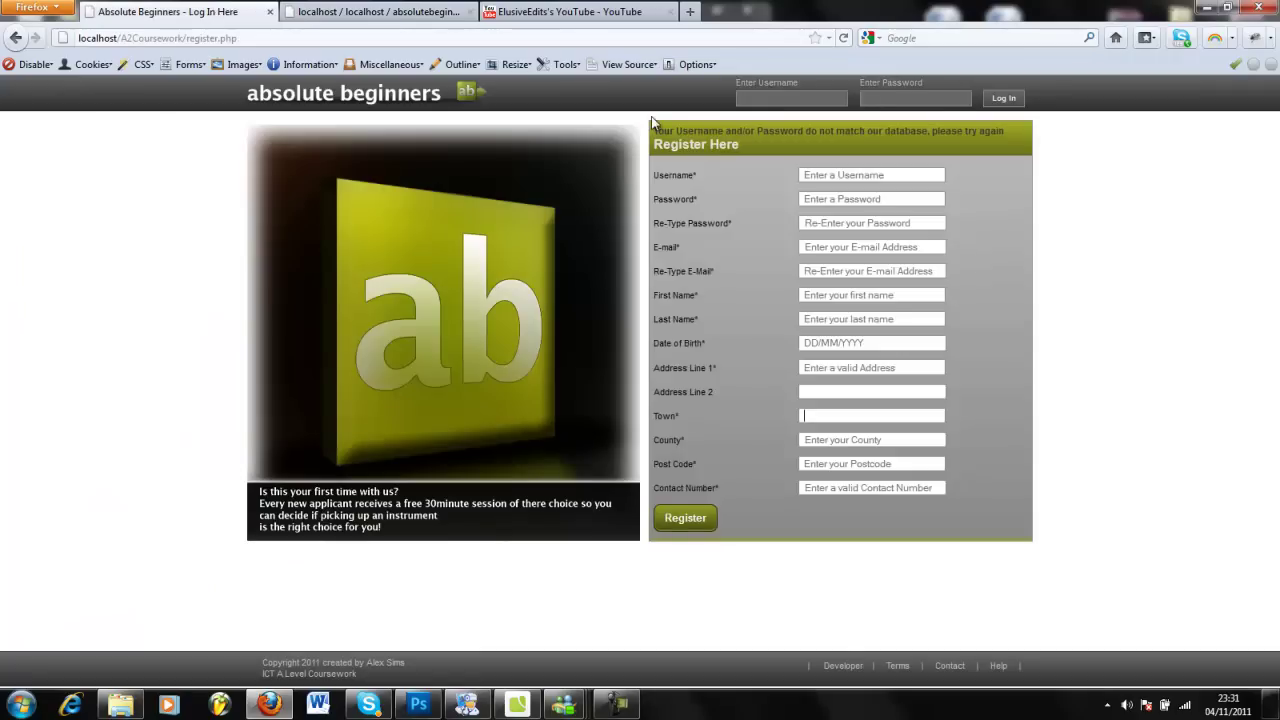
left_click(784, 92)
type("AlexMk")
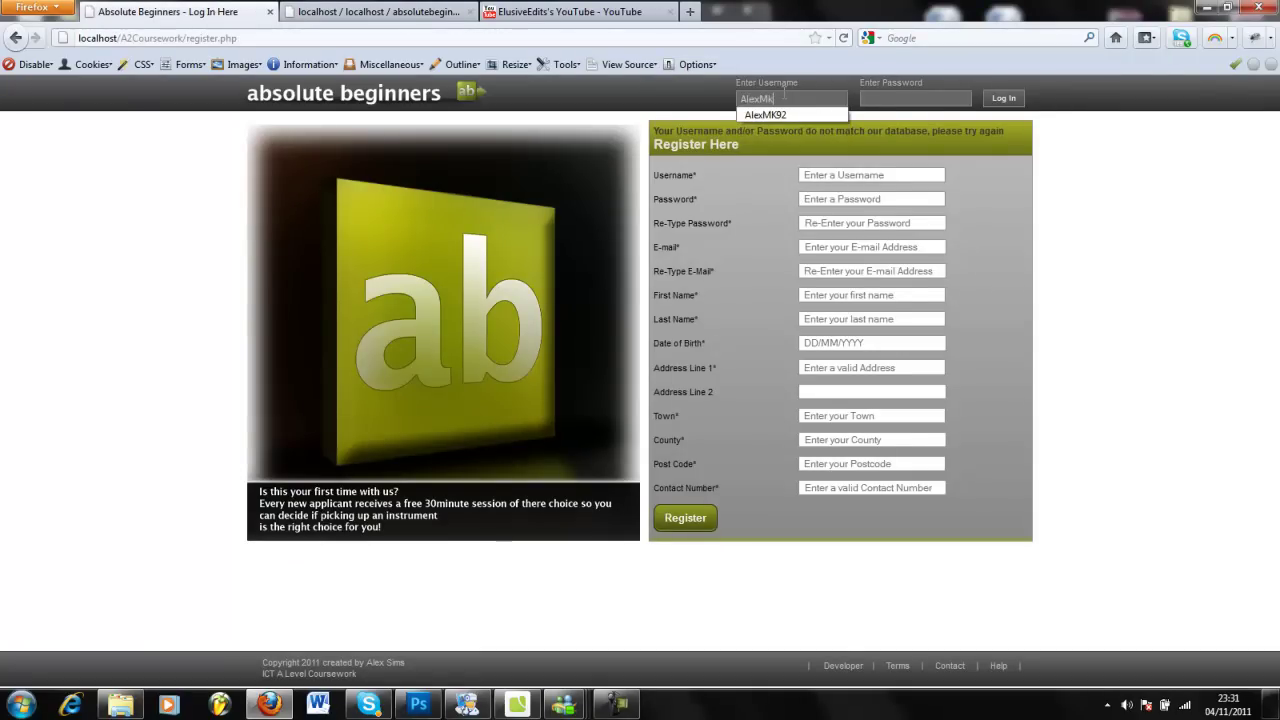
key("BackSpace")
type("K92")
key("Tab")
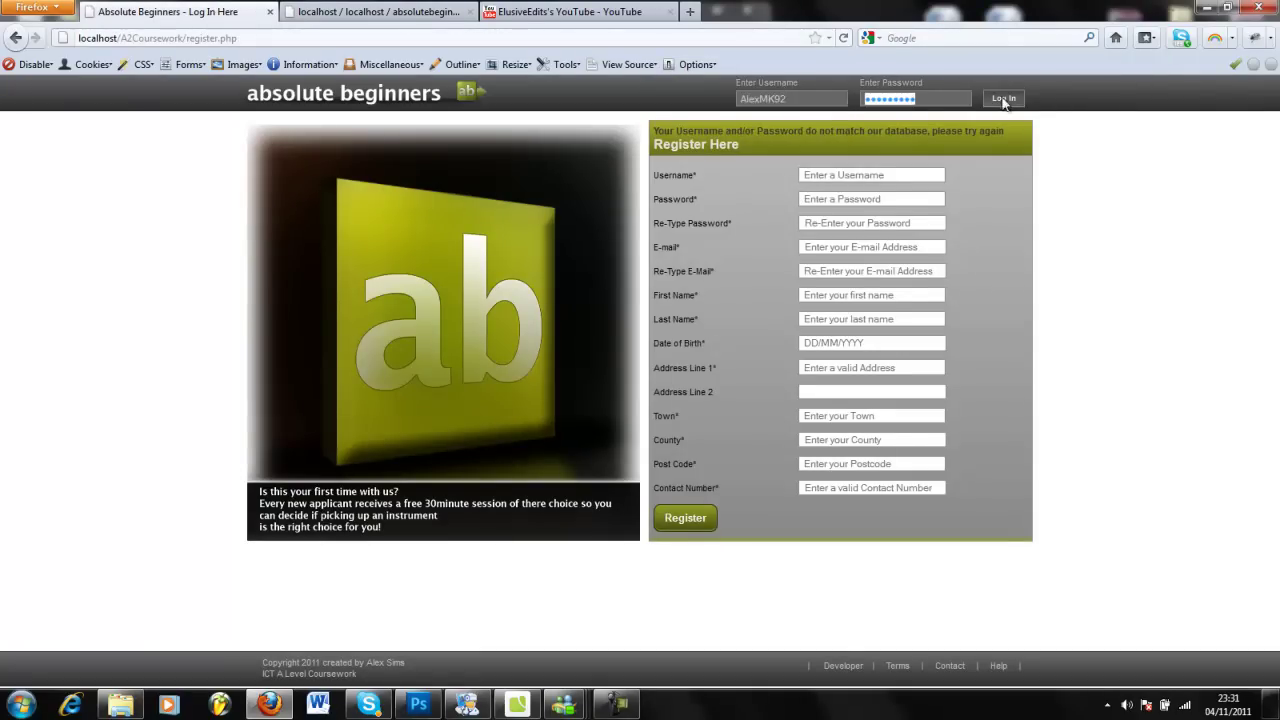
left_click(1003, 98)
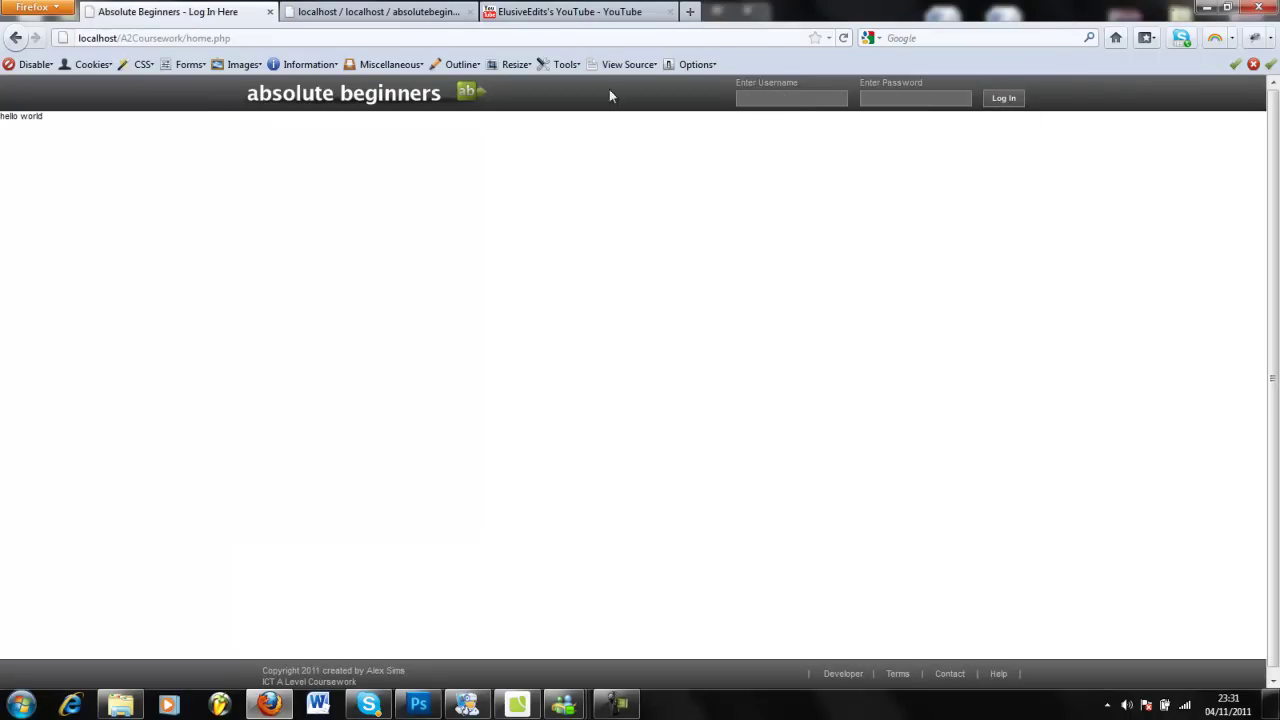
Reload with F5 and resend the form data to bring back the register page.
left_click_drag(7, 140, 60, 80)
key("F5")
left_click(614, 383)
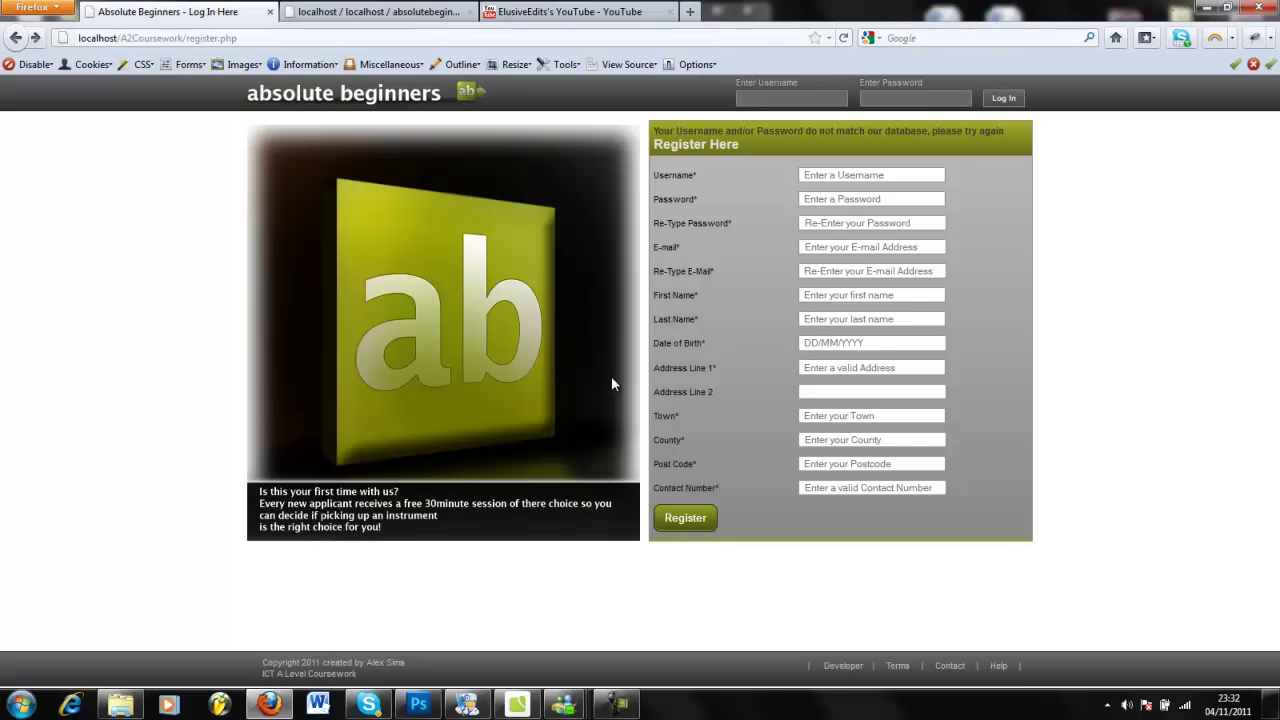
Delete every rule in main.css in Intype, leaving the stylesheet empty.
left_click(517, 705)
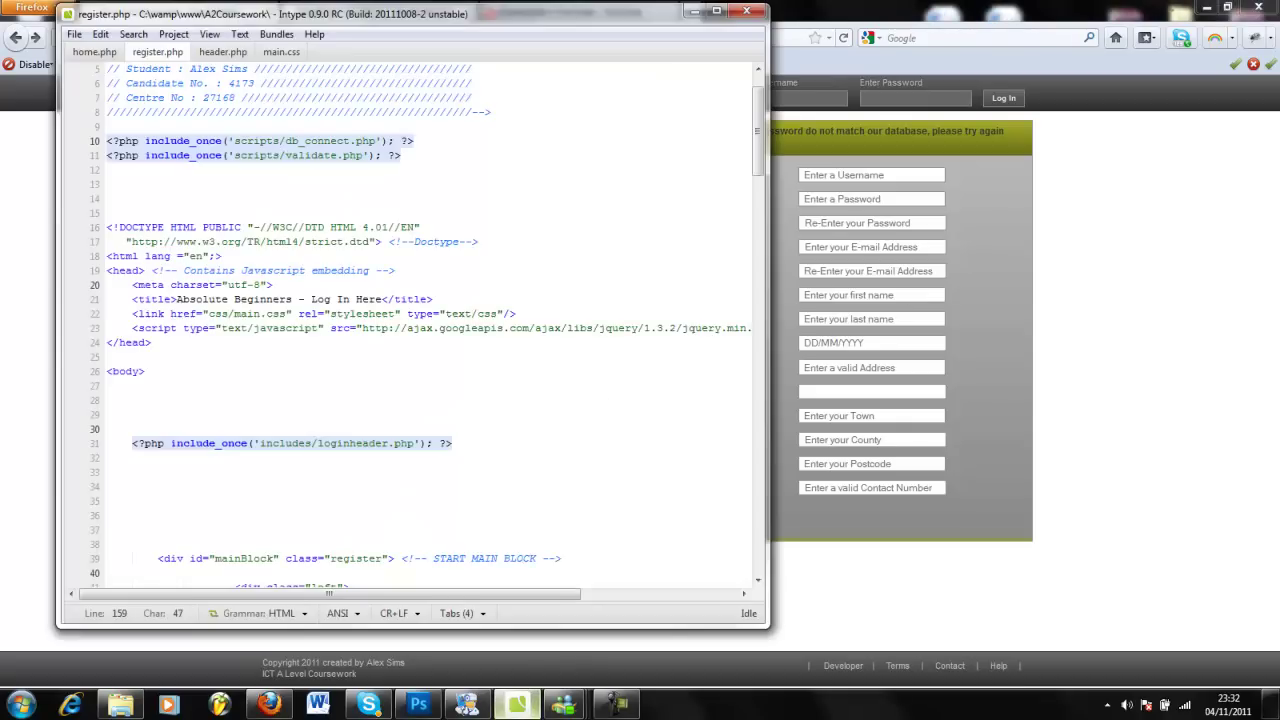
left_click_drag(360, 20, 932, 276)
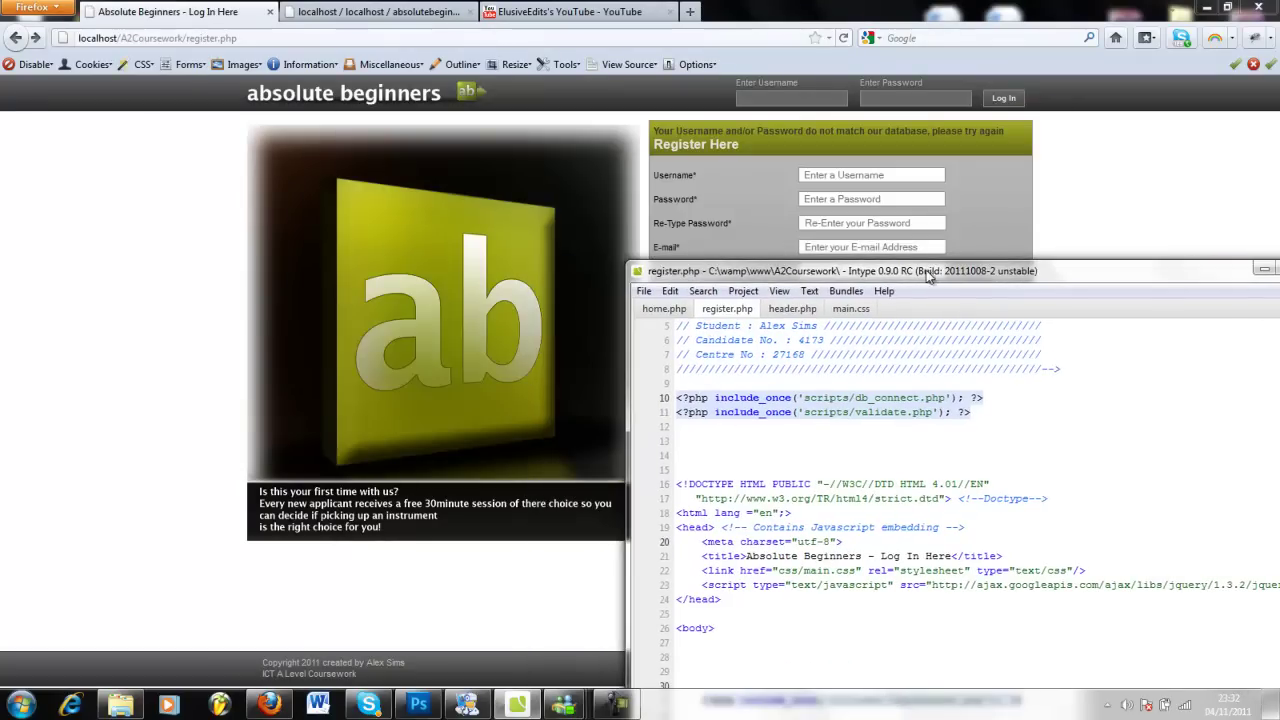
left_click(840, 312)
left_click_drag(820, 271, 692, 65)
left_click(740, 306)
key("ctrl+a")
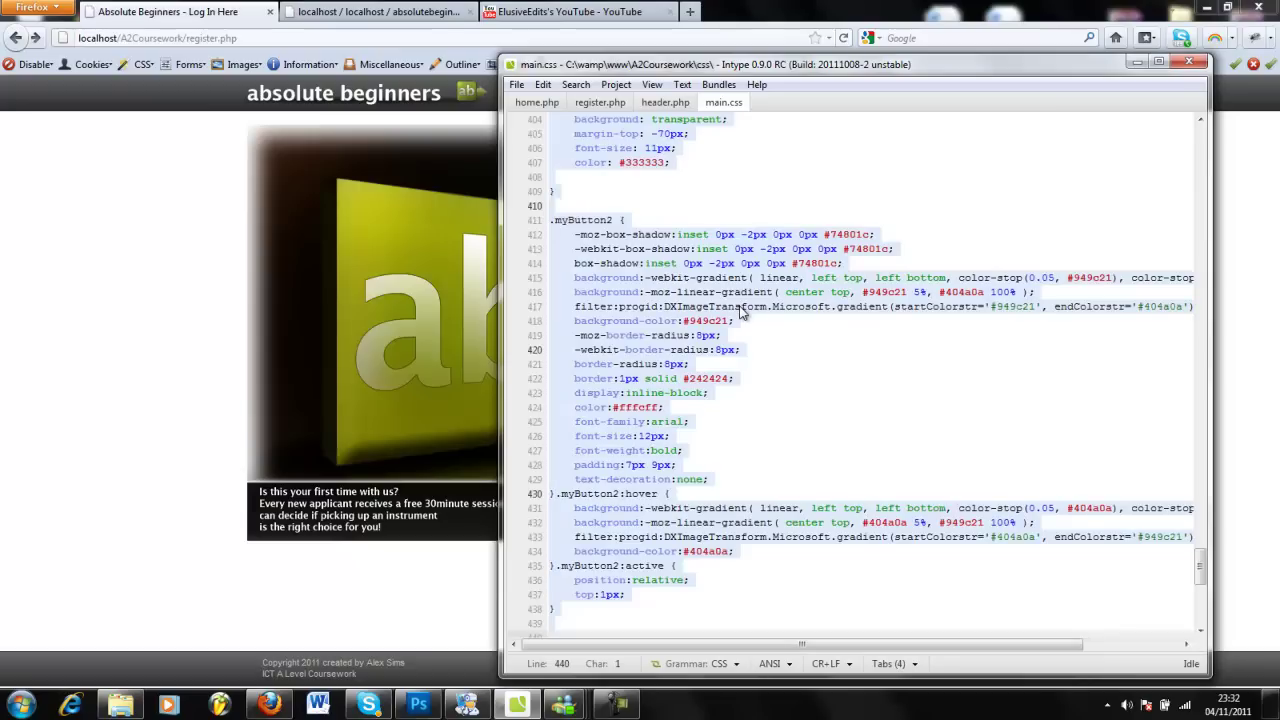
key("BackSpace")
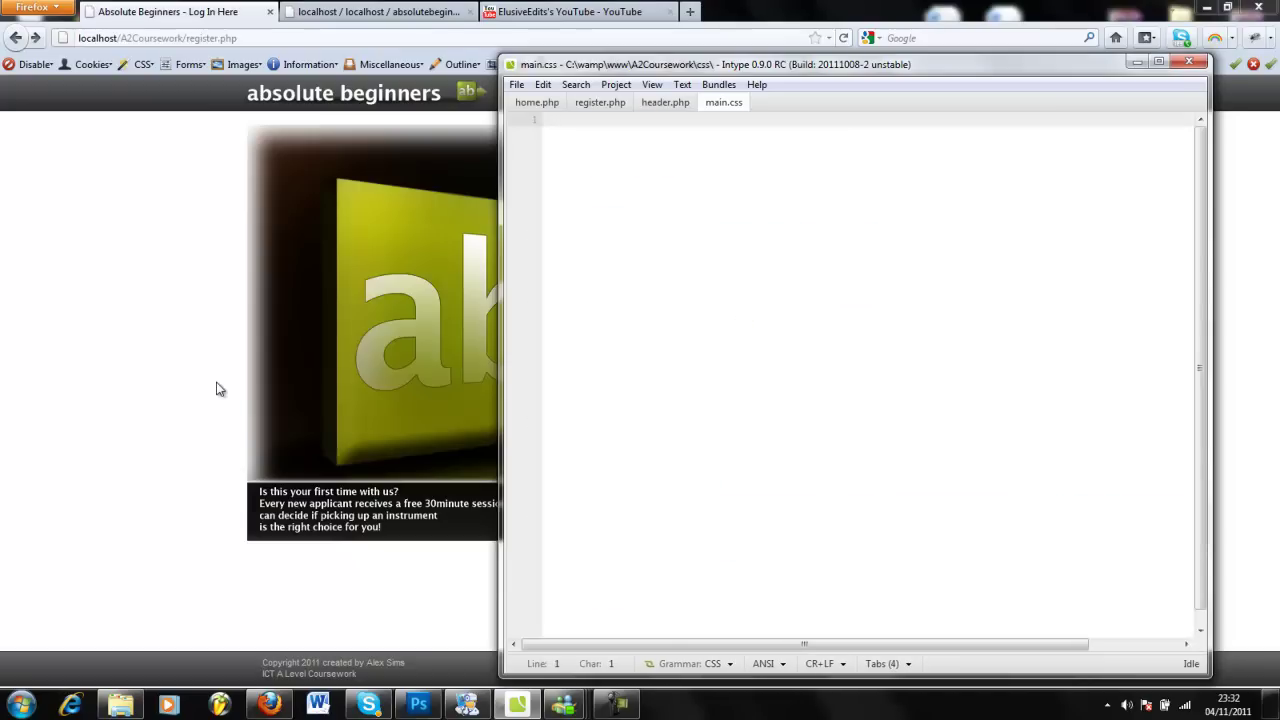
Reload the register page in Firefox, resending the data, to see it unstyled.
left_click(220, 389)
key("F5")
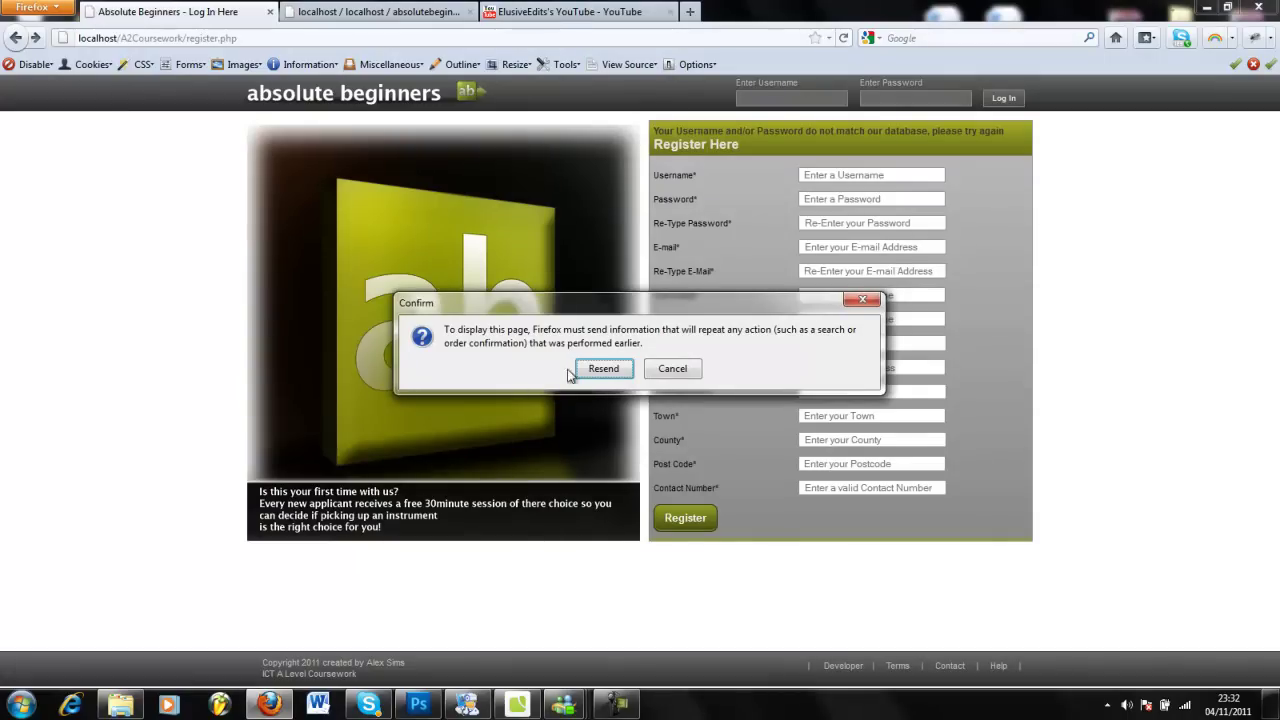
left_click(590, 368)
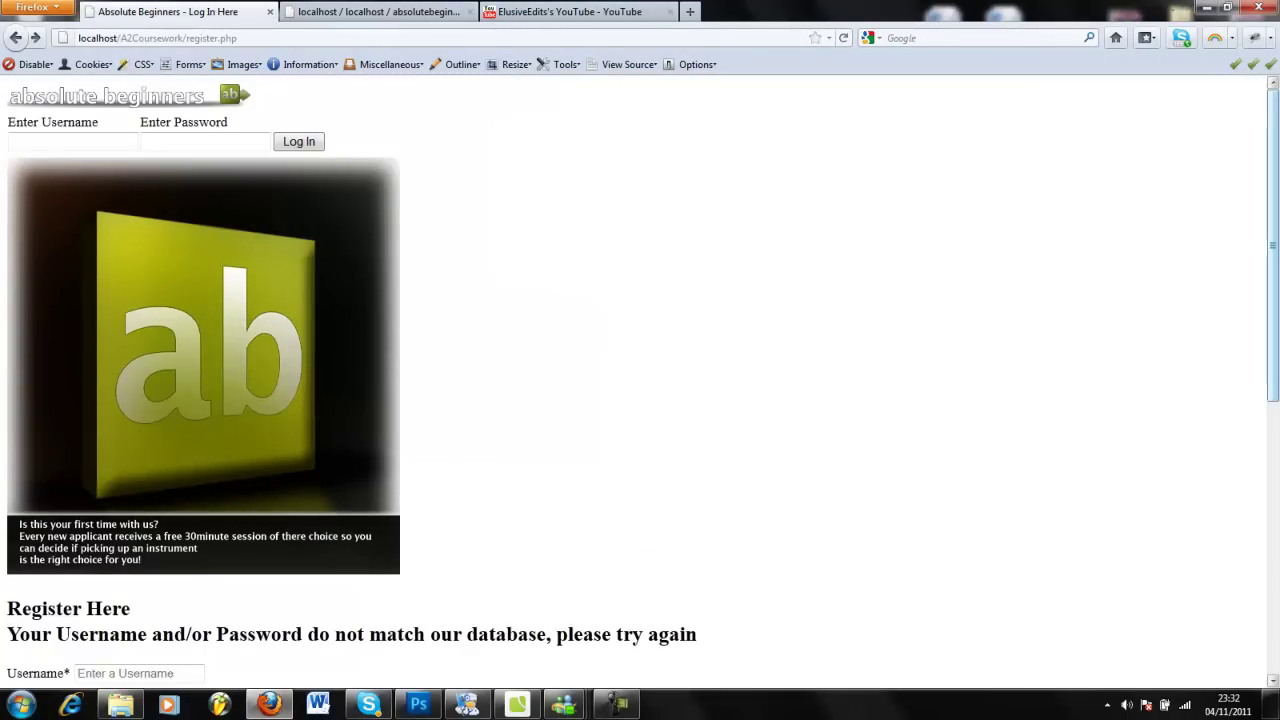
left_click_drag(1276, 218, 1229, 86)
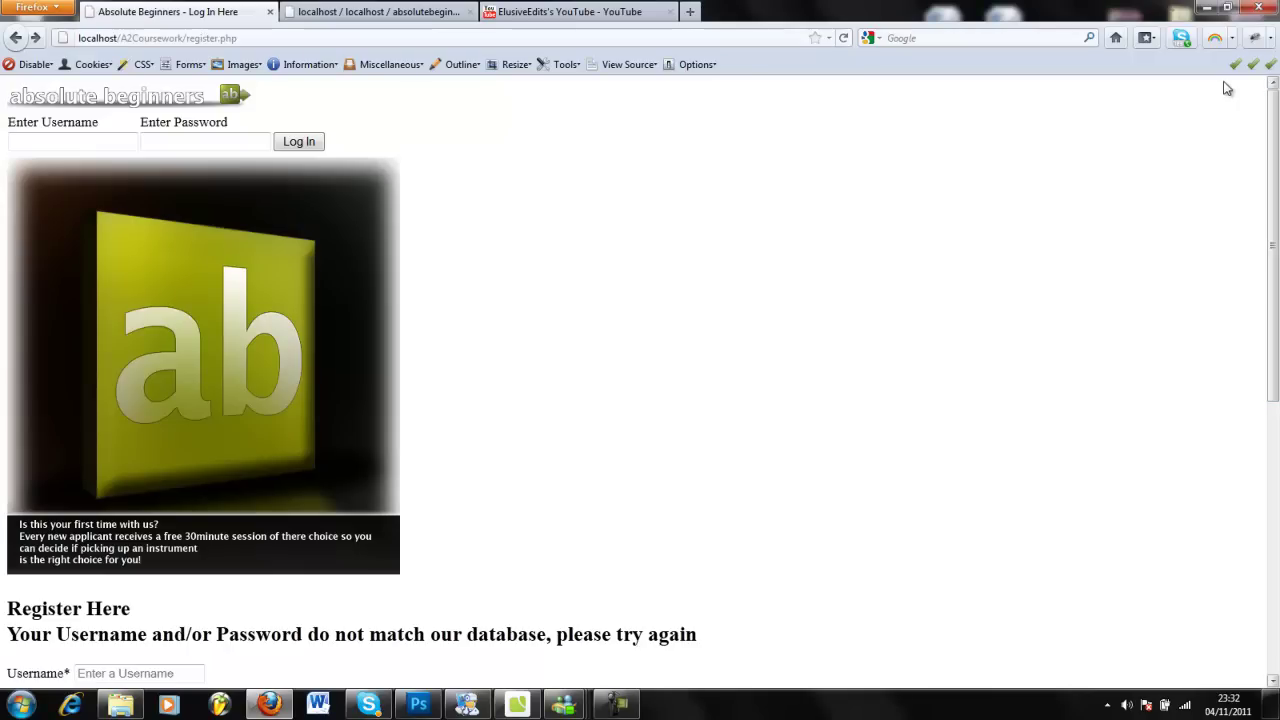
left_click(540, 703)
Undo the deletion to restore main.css's full CSS and scroll through it maximized.
key("ctrl+z")
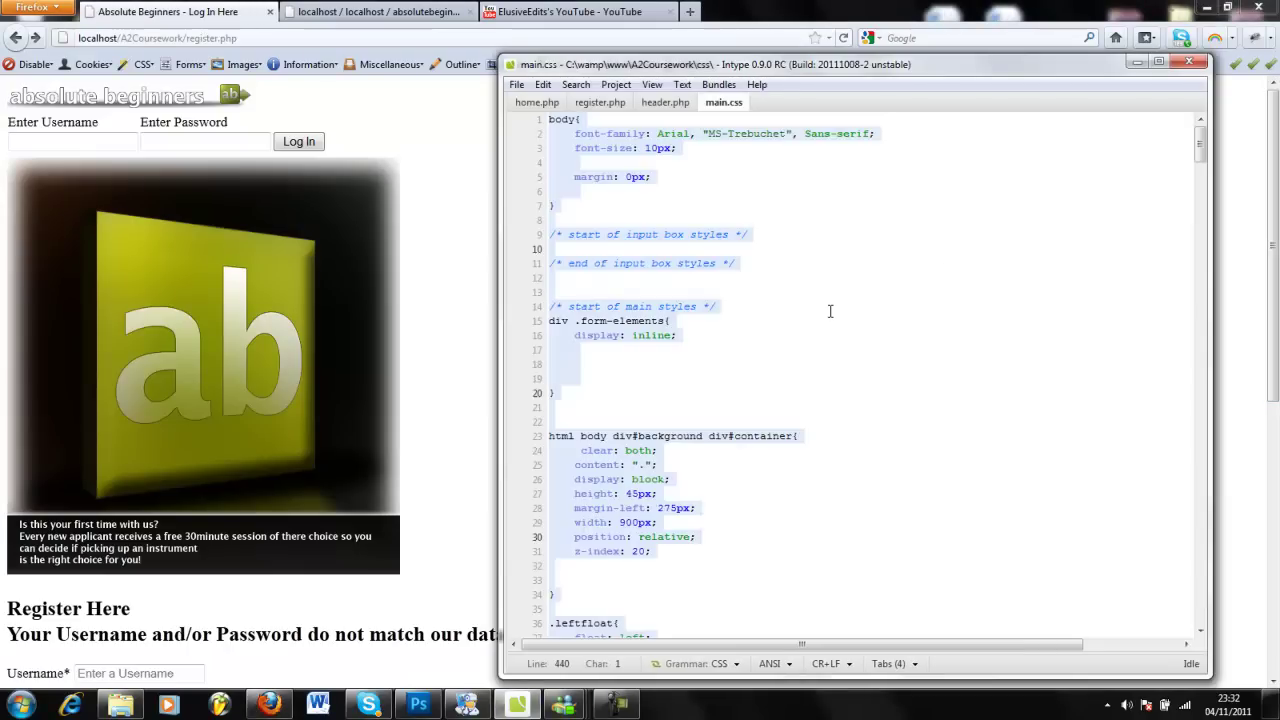
left_click(1160, 62)
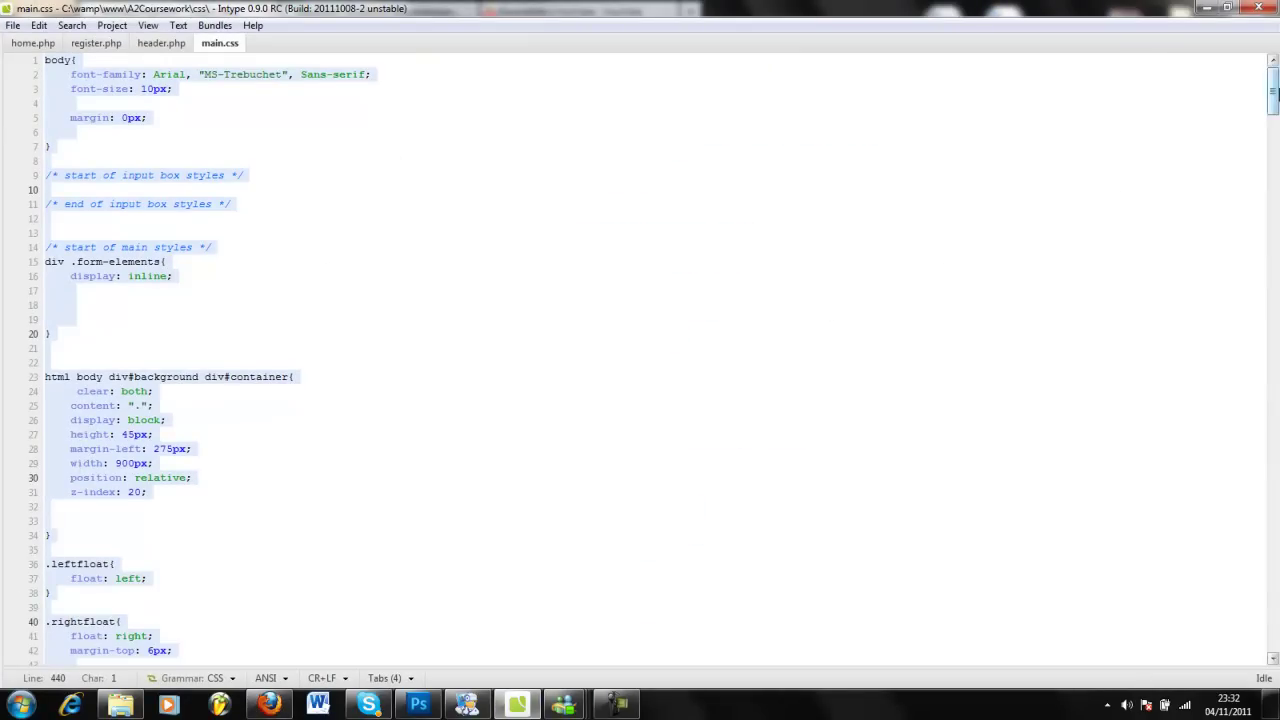
mouse_move(1273, 100)
left_mouse_down()
mouse_move(1274, 615)
mouse_move(1273, 80)
left_mouse_up()
left_click(1227, 7)
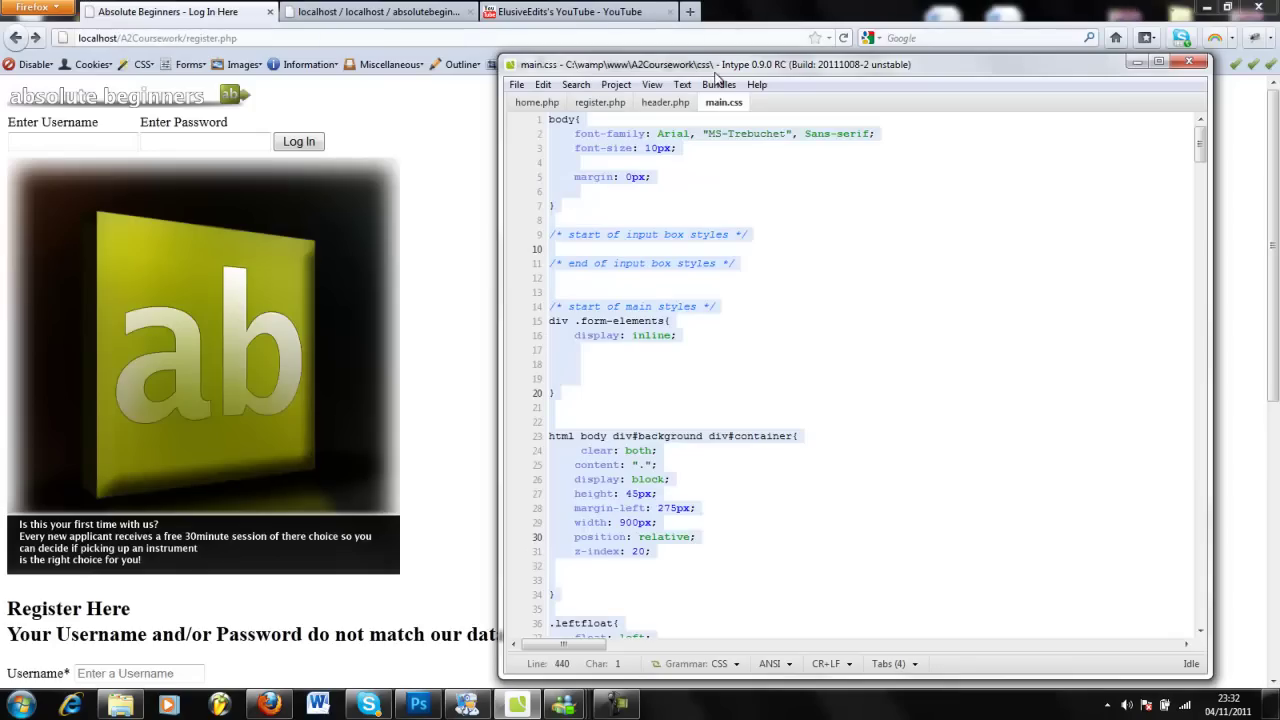
left_click(293, 37)
Reload register.php fresh from the address bar and refresh until the full styling appears.
key("F5")
left_click(580, 369)
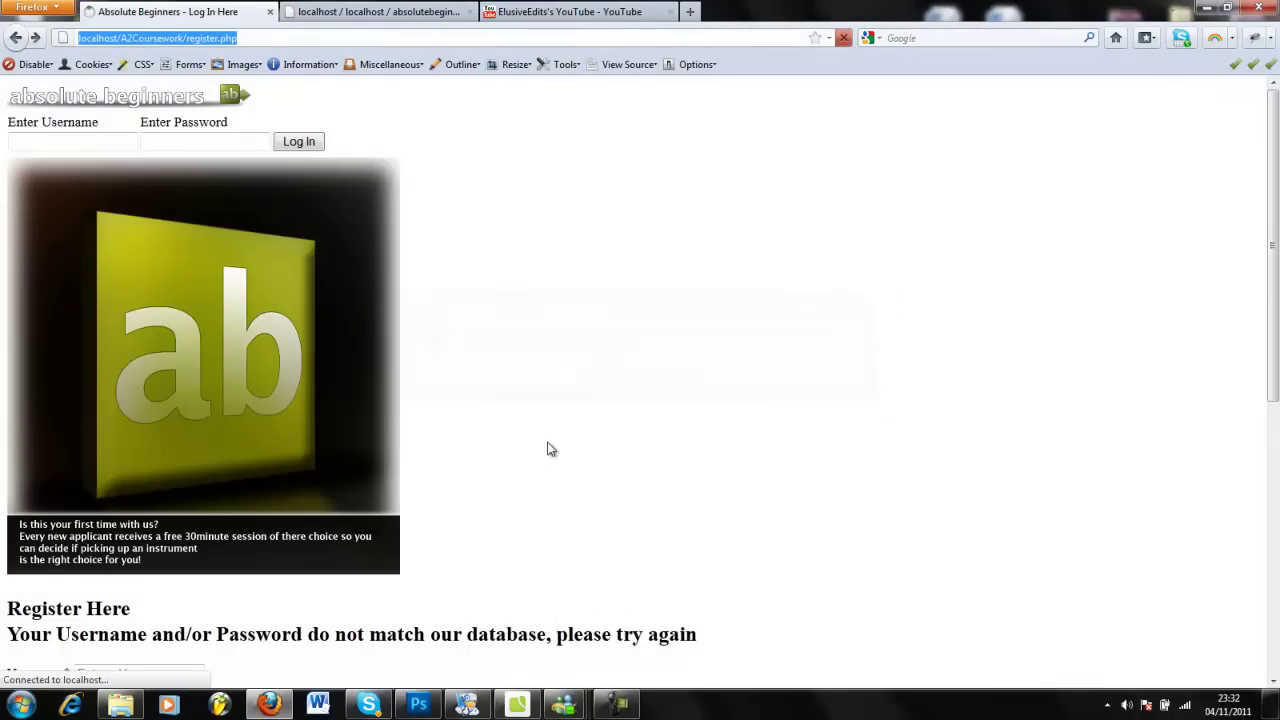
key("Return")
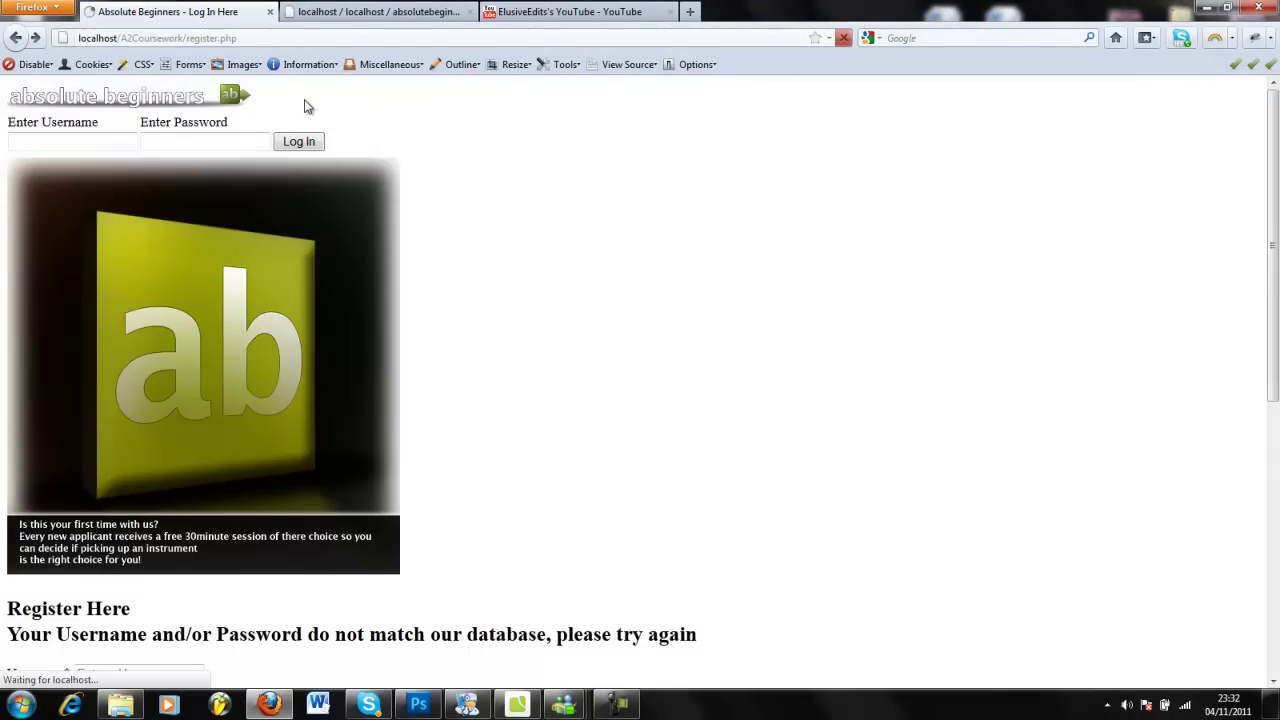
left_click(296, 38)
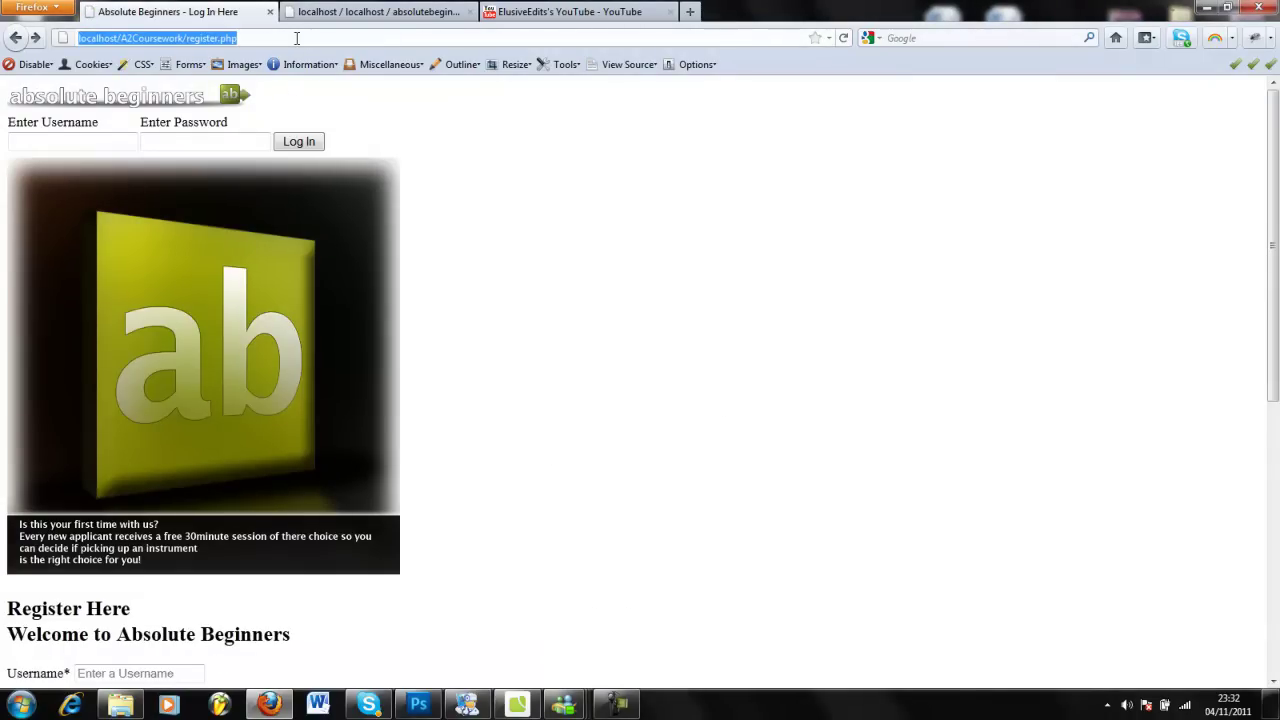
left_click(517, 705)
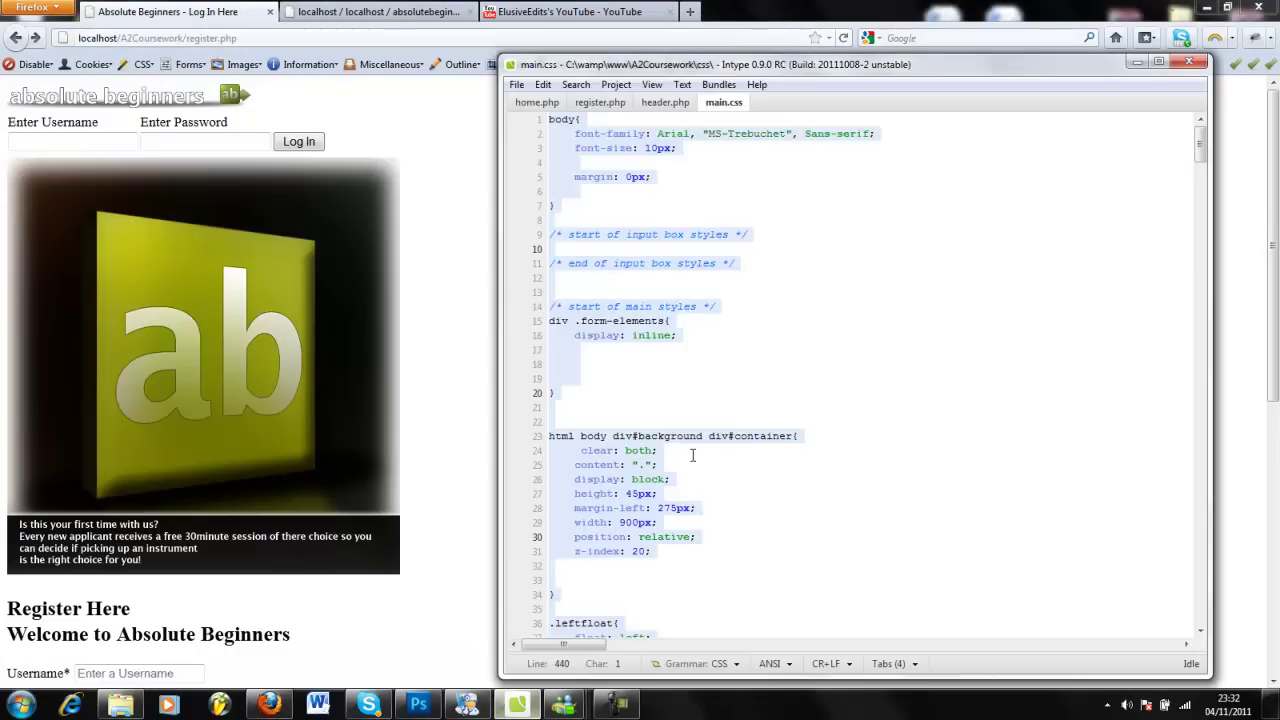
left_click(427, 222)
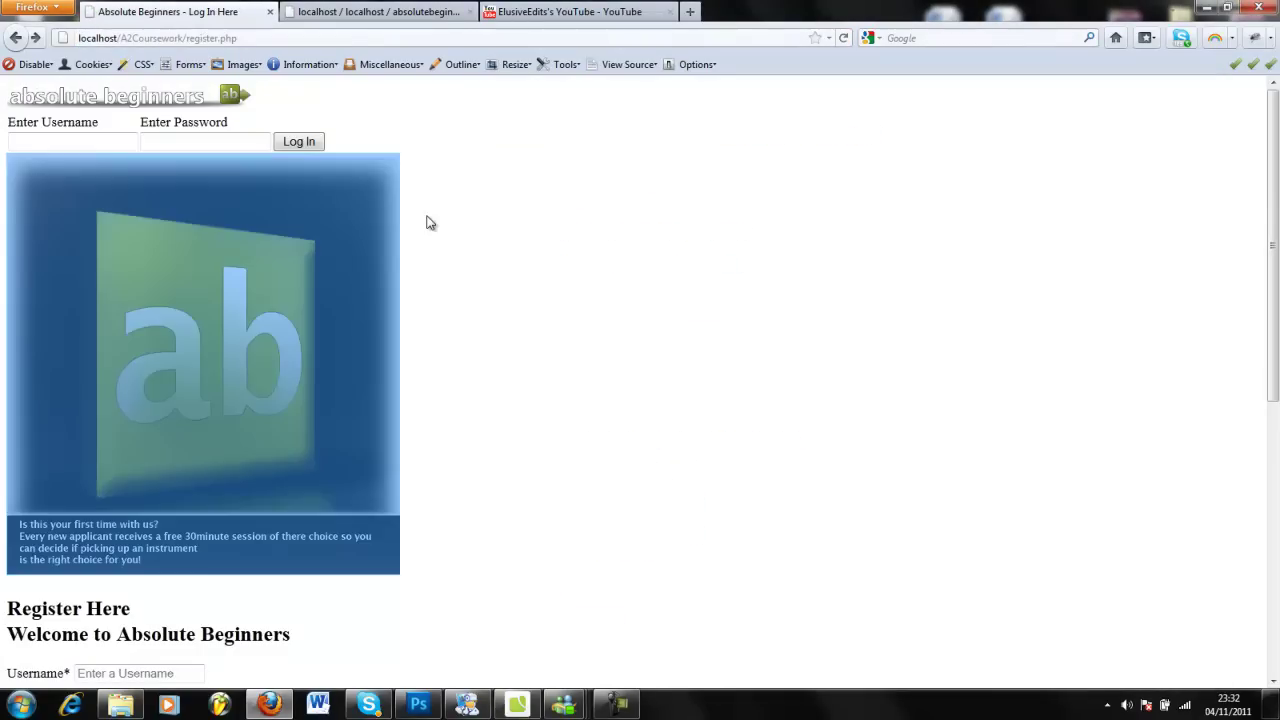
key("F5")
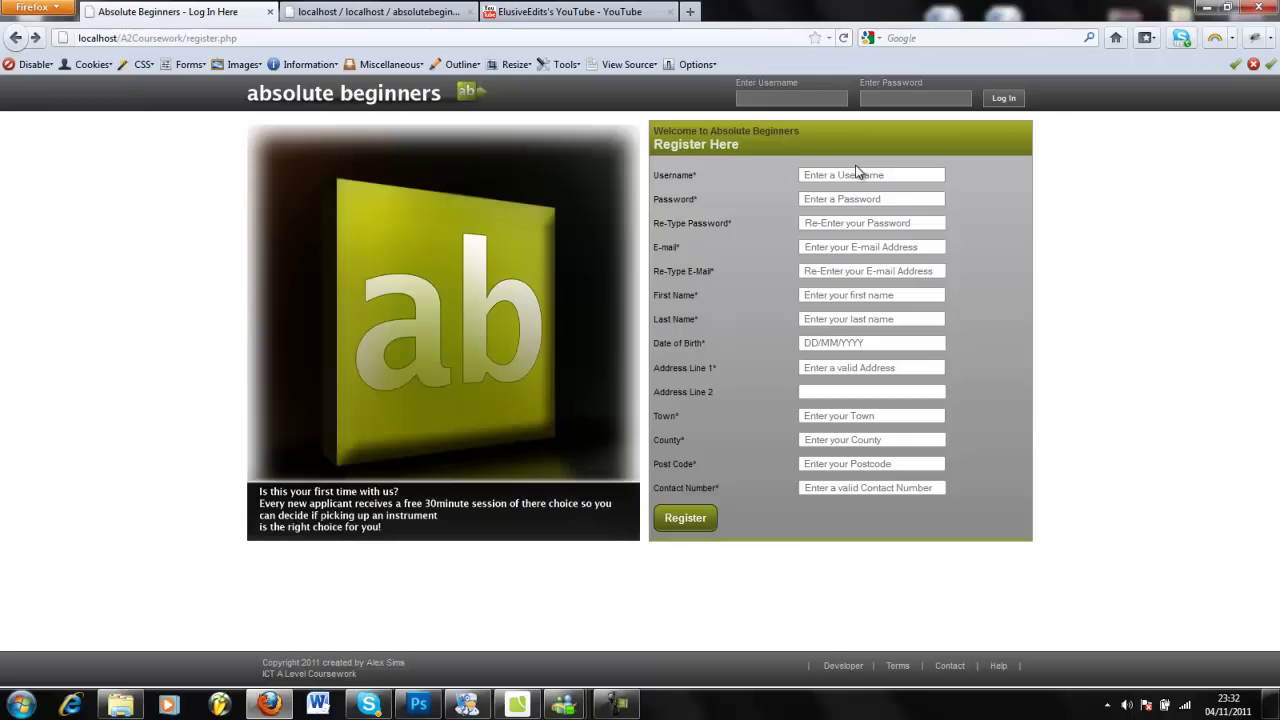
Replace the phpMyAdmin tab's address with 'localhost' to load the WampServer homepage.
left_click(35, 7)
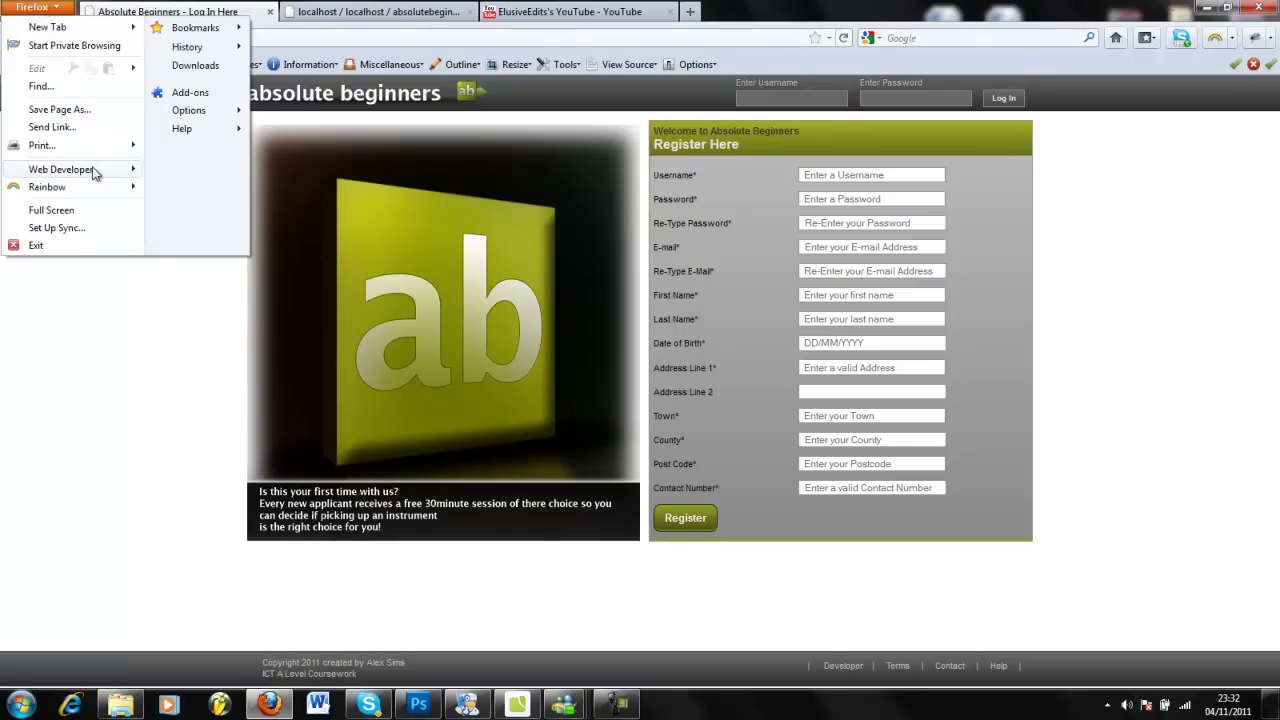
left_click(290, 10)
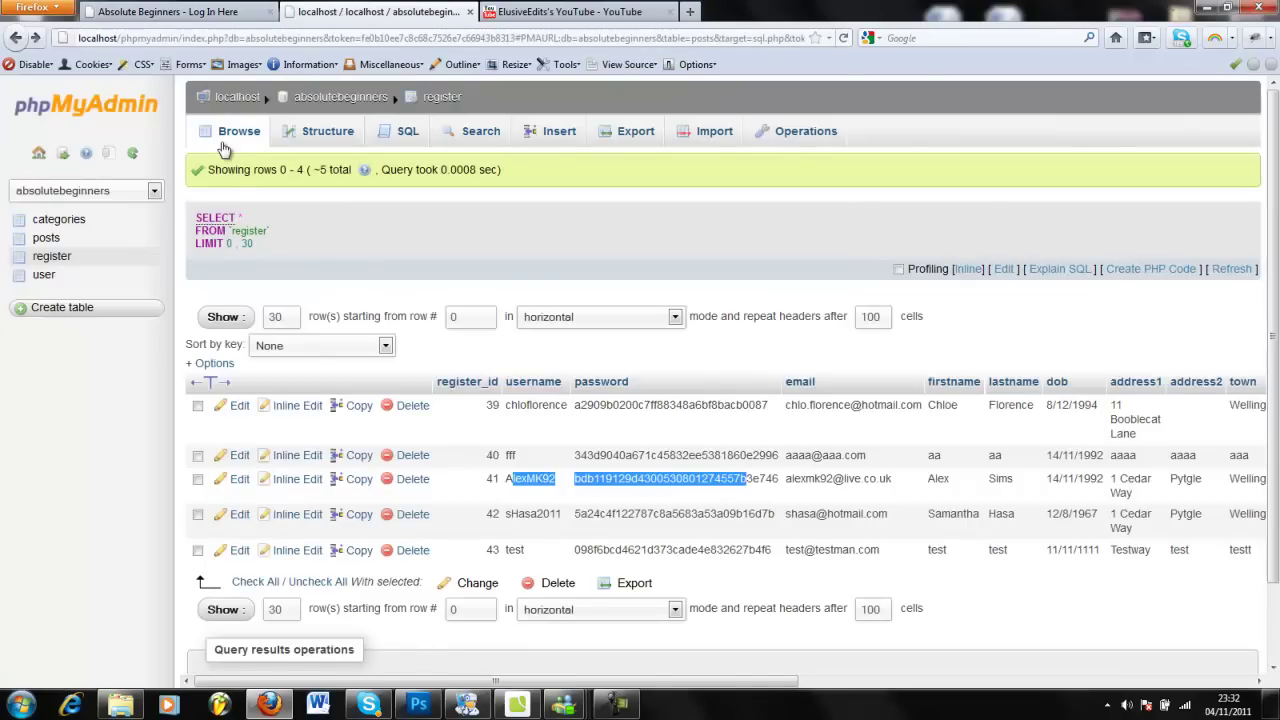
left_click(190, 37)
type("localhost")
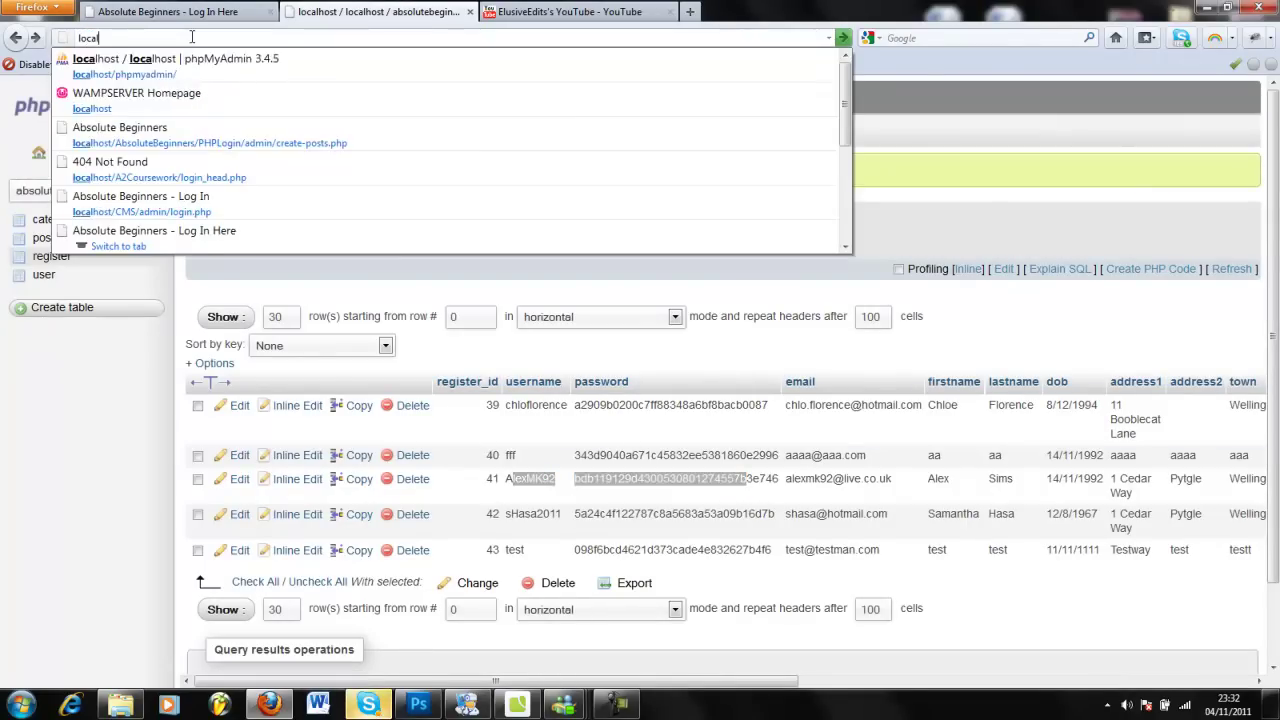
key("Return")
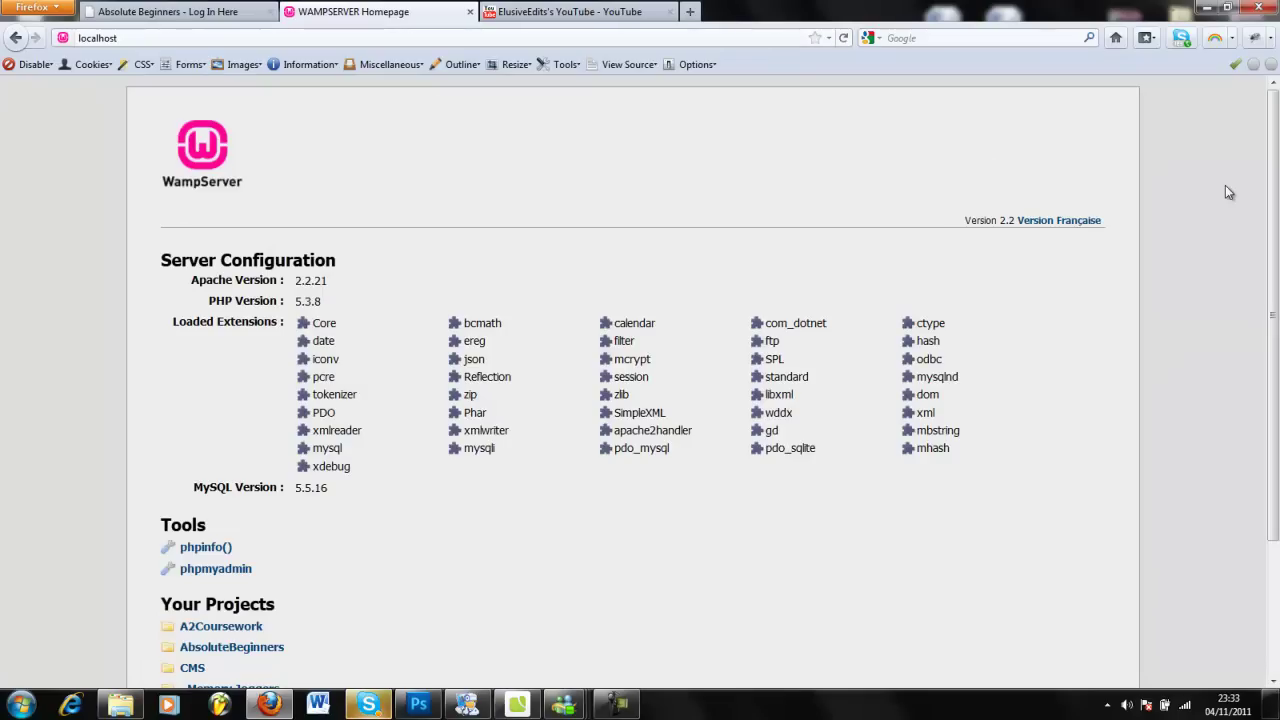
Switch between the register page and WampServer homepage tabs, ending on the register page.
left_click(222, 8)
left_click(341, 40)
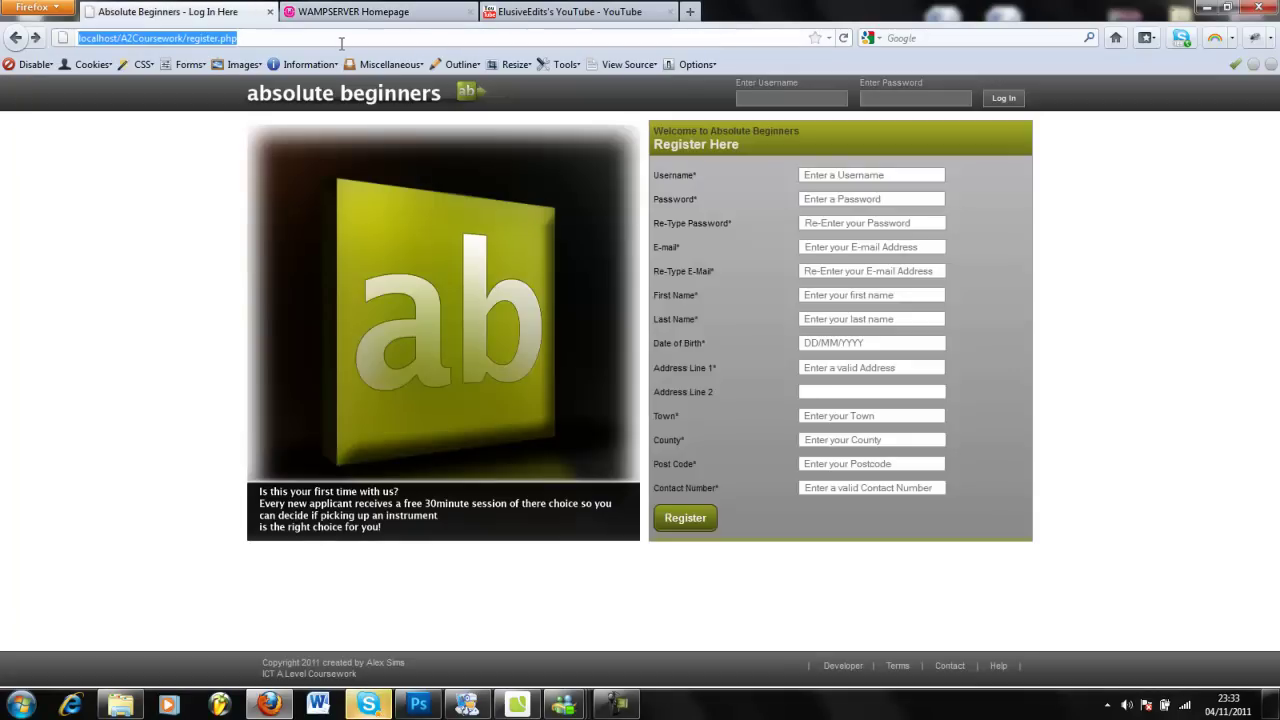
left_click(1170, 198)
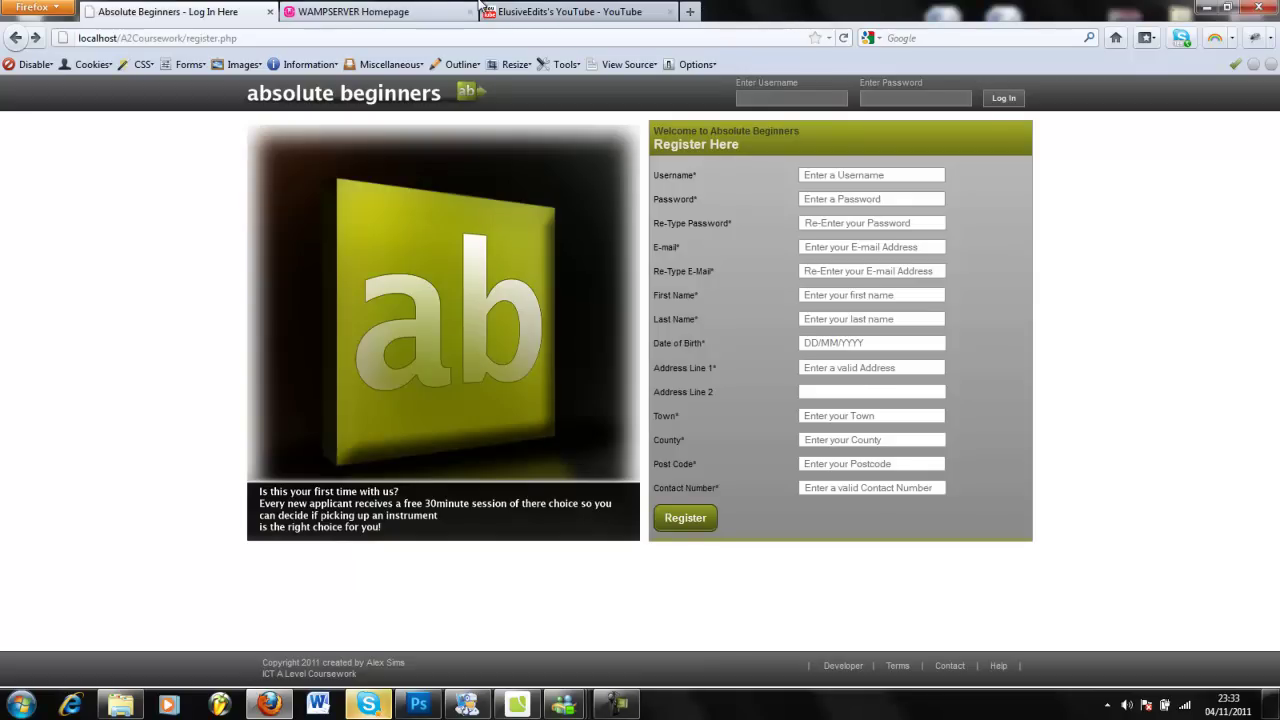
left_click(392, 11)
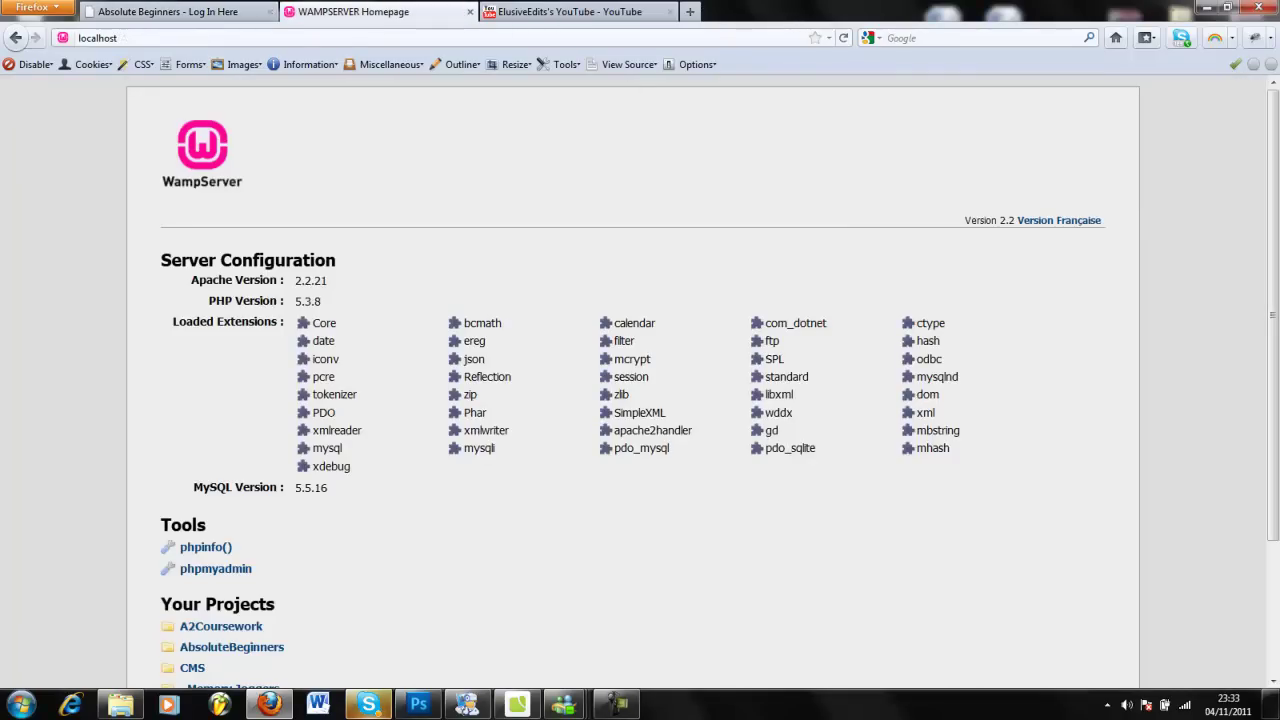
left_click(228, 8)
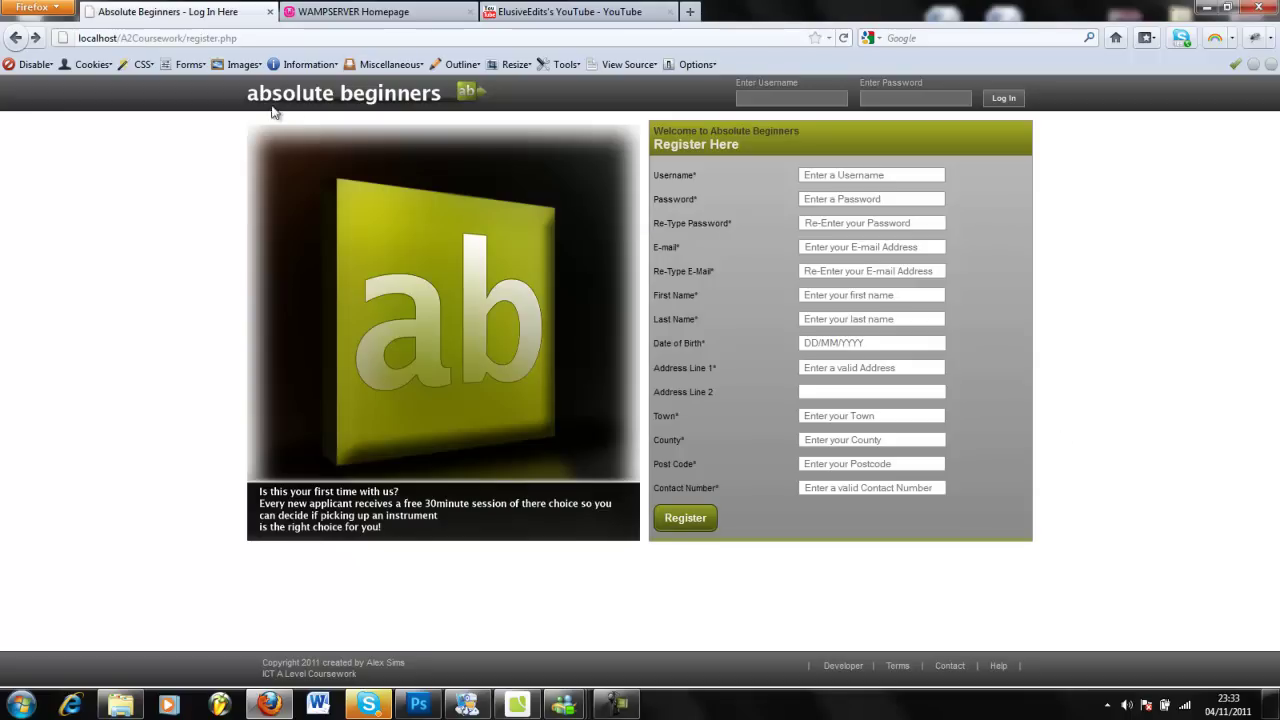
left_click(52, 7)
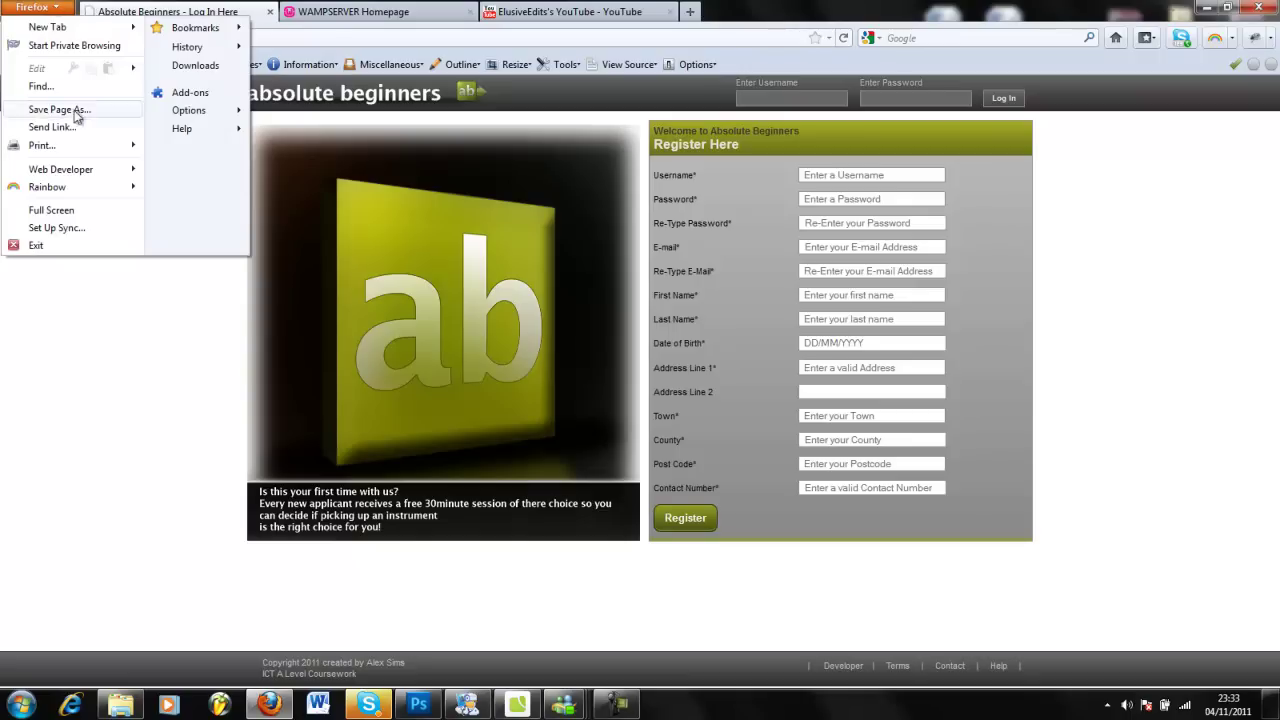
mouse_move(115, 170)
left_click(182, 175)
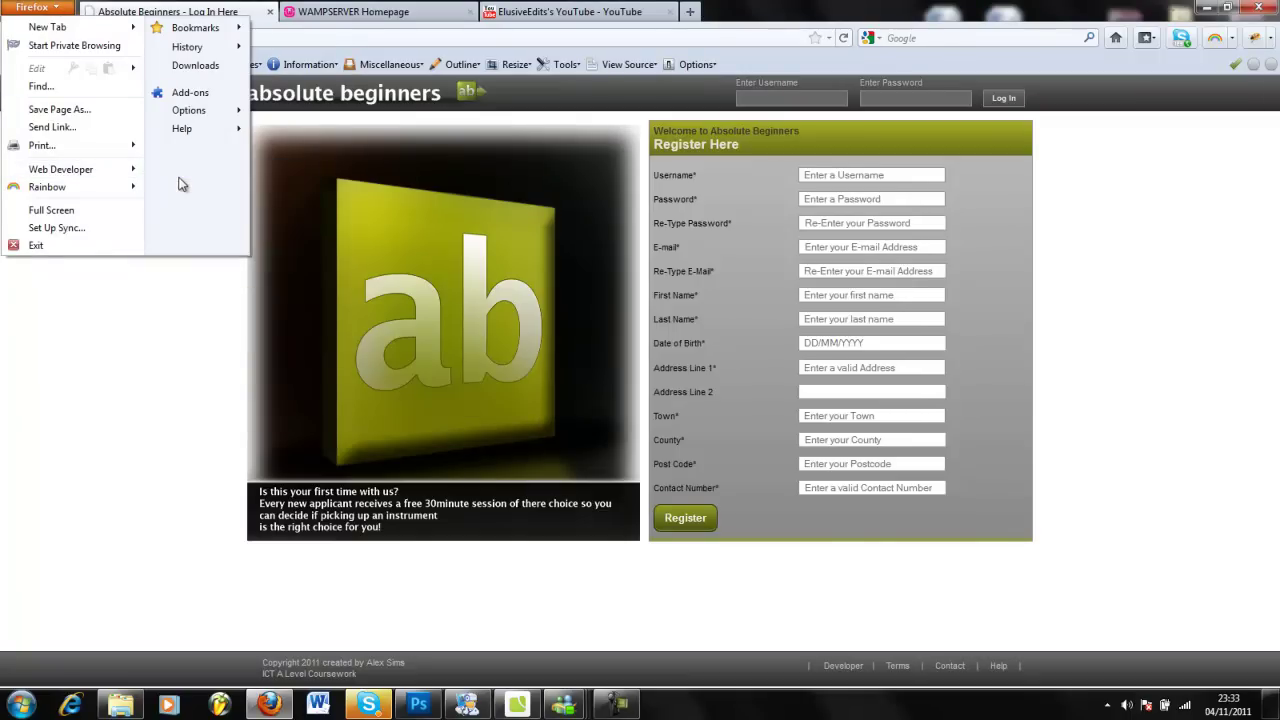
left_click(1163, 213)
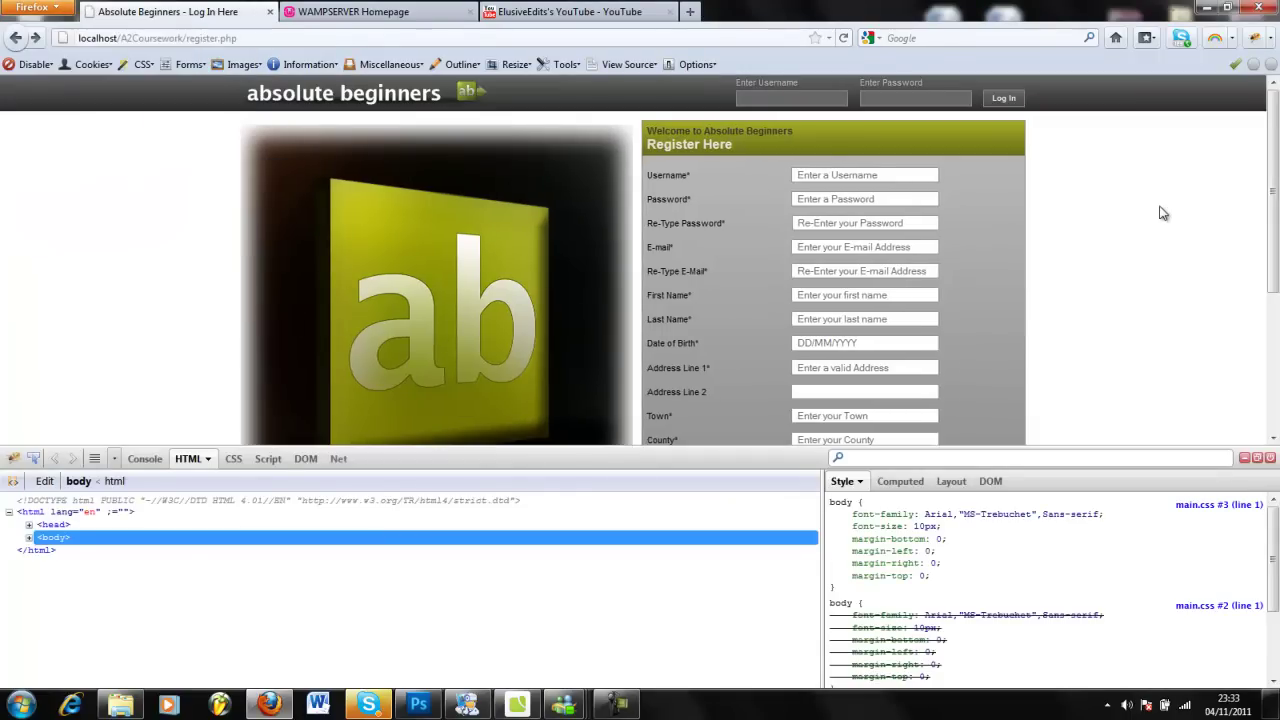
left_click(33, 458)
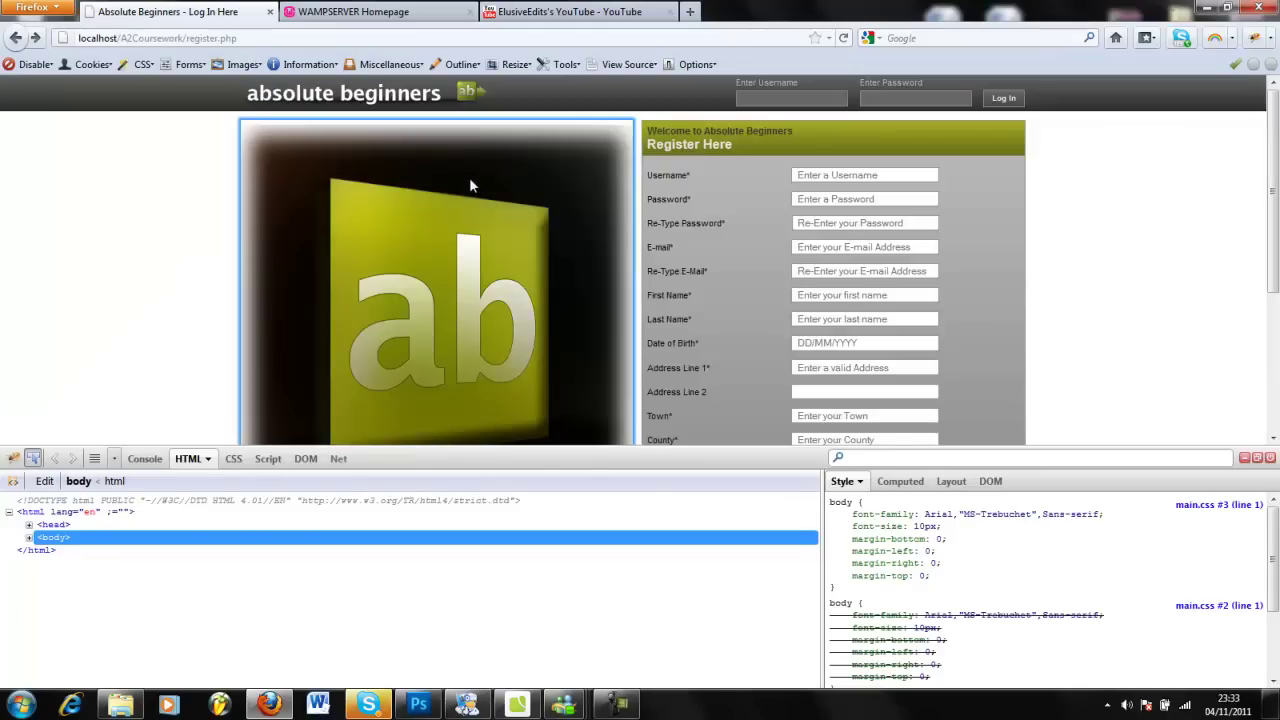
left_click(786, 92)
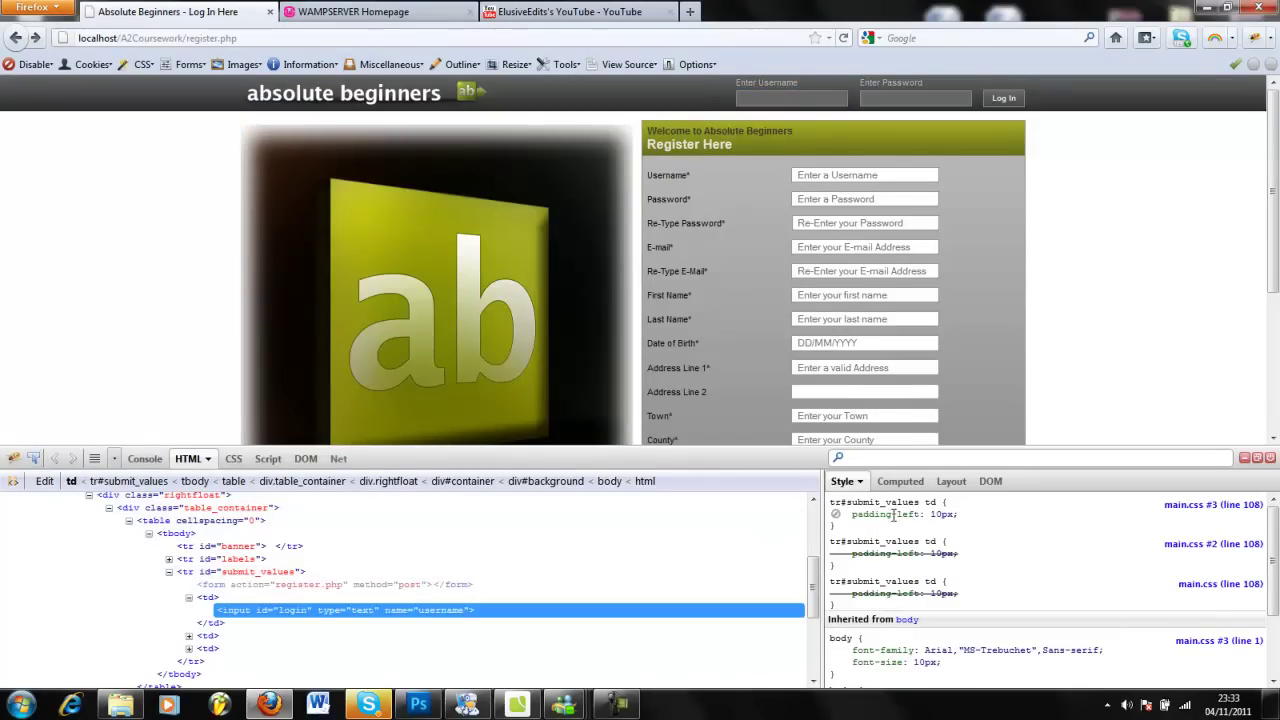
left_click(190, 521)
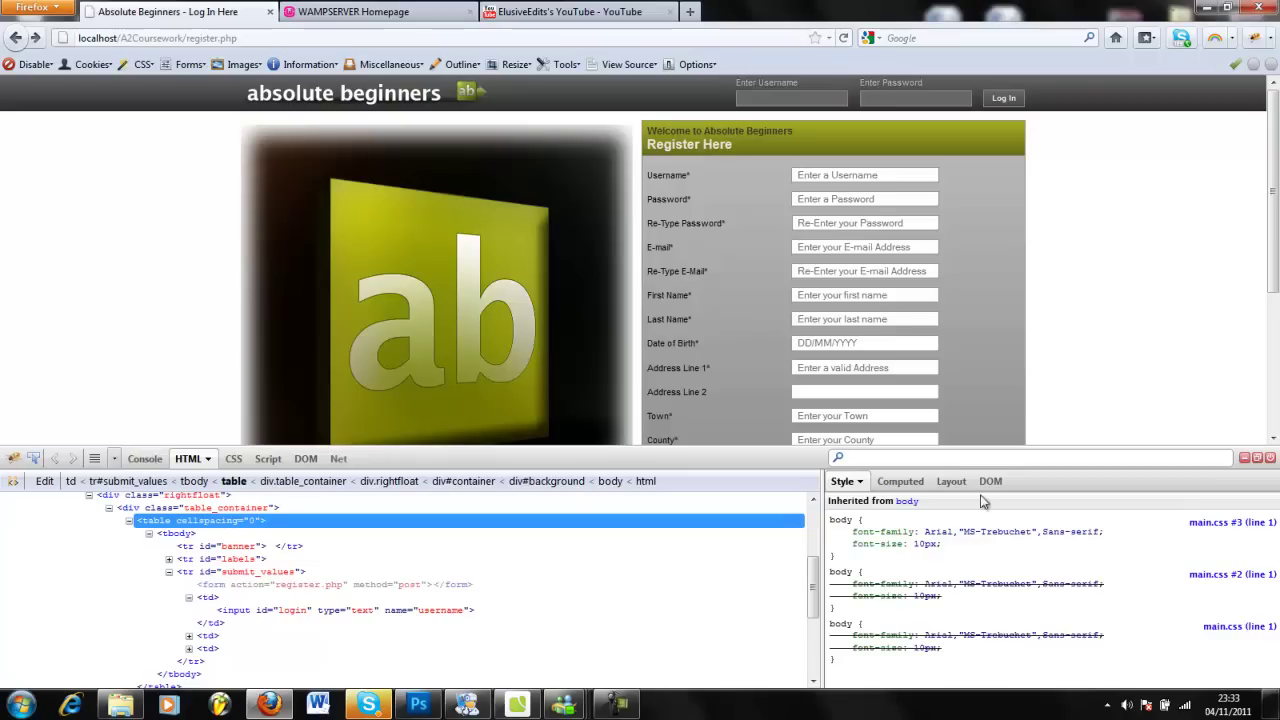
left_click(1270, 459)
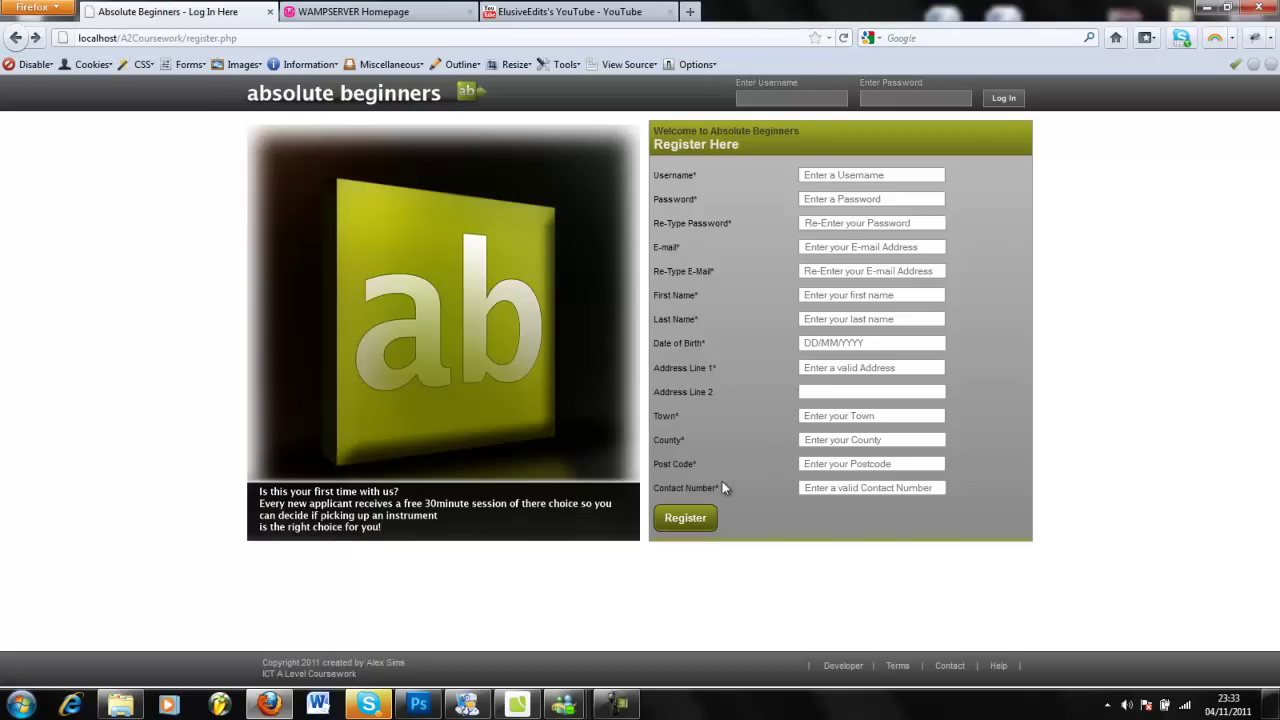
Switch Intype to register.php and scroll through its PHP includes and HTML head.
left_click(519, 705)
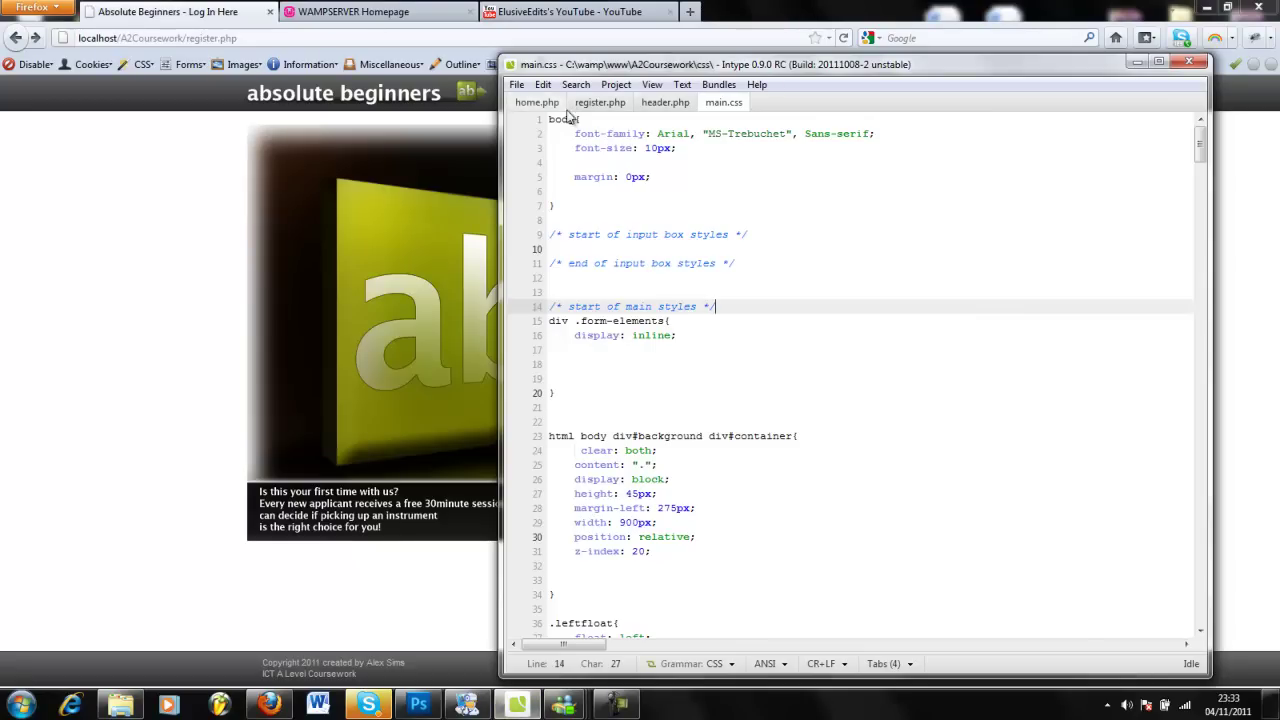
left_click(600, 102)
left_click_drag(1201, 160, 1202, 140)
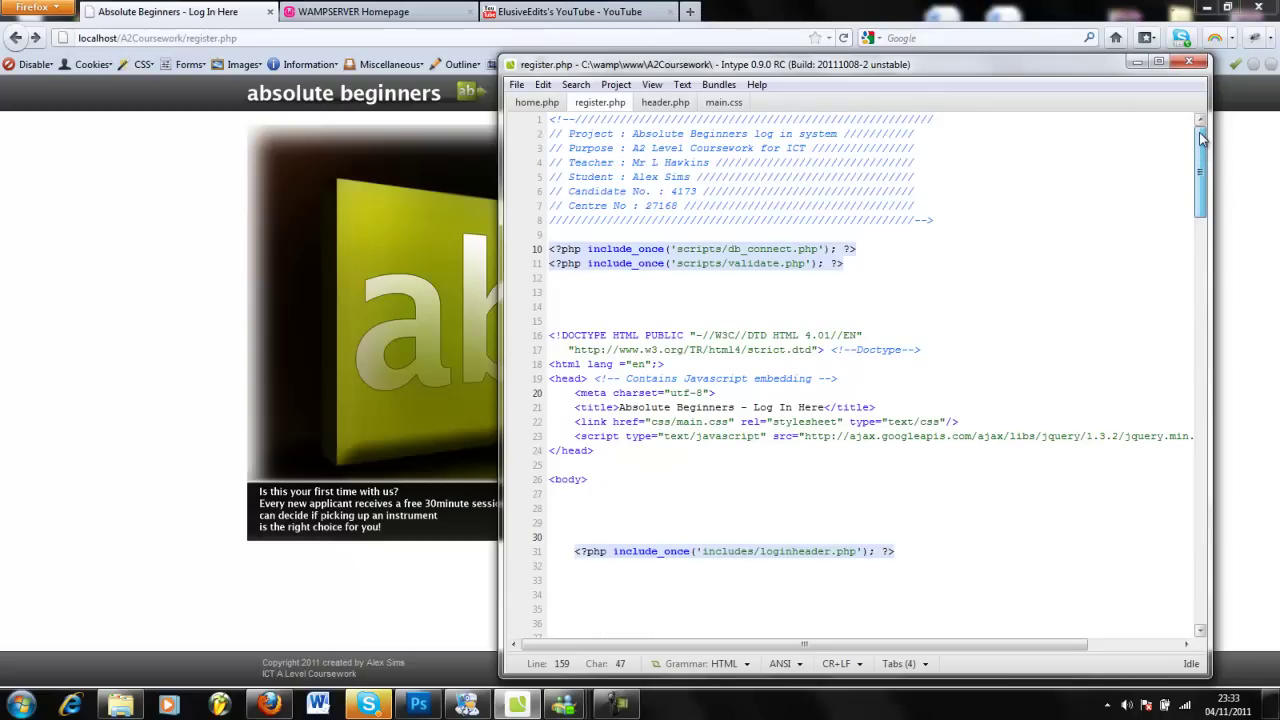
left_click_drag(1201, 140, 1210, 427)
left_click_drag(1208, 452, 1168, 162)
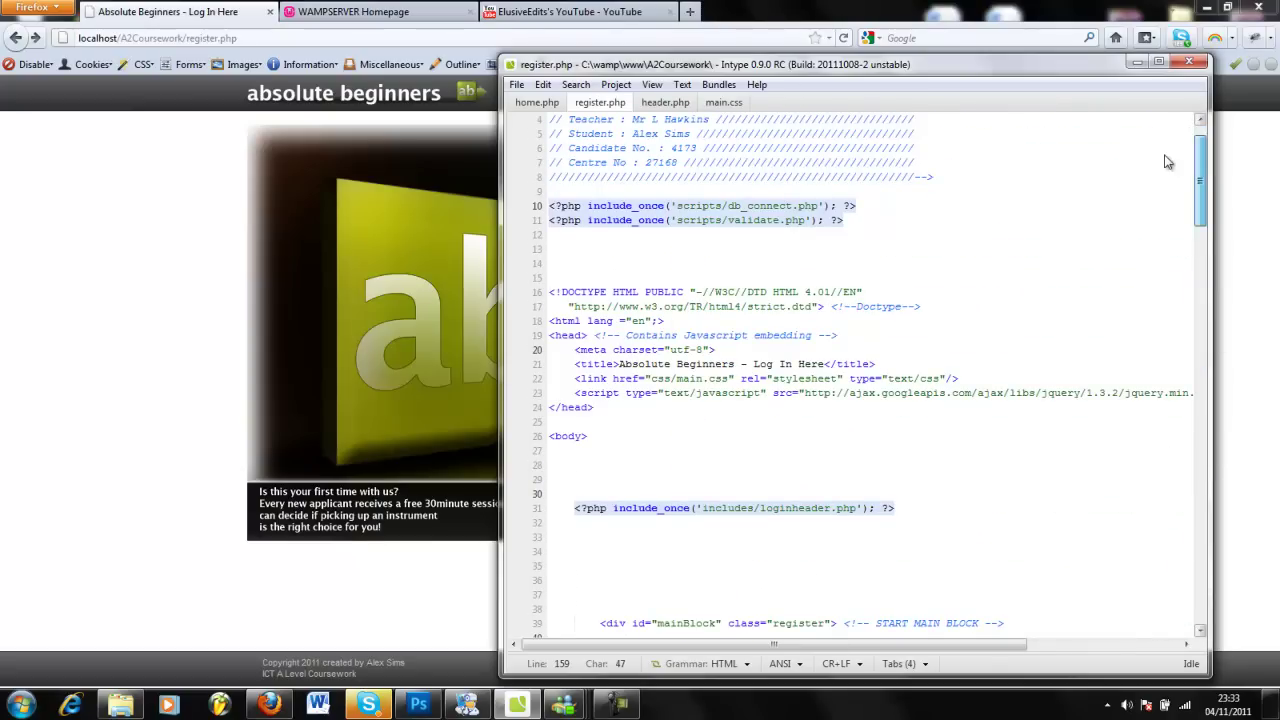
double_click(1075, 64)
left_click_drag(1273, 110, 1245, 87)
key("super+Down")
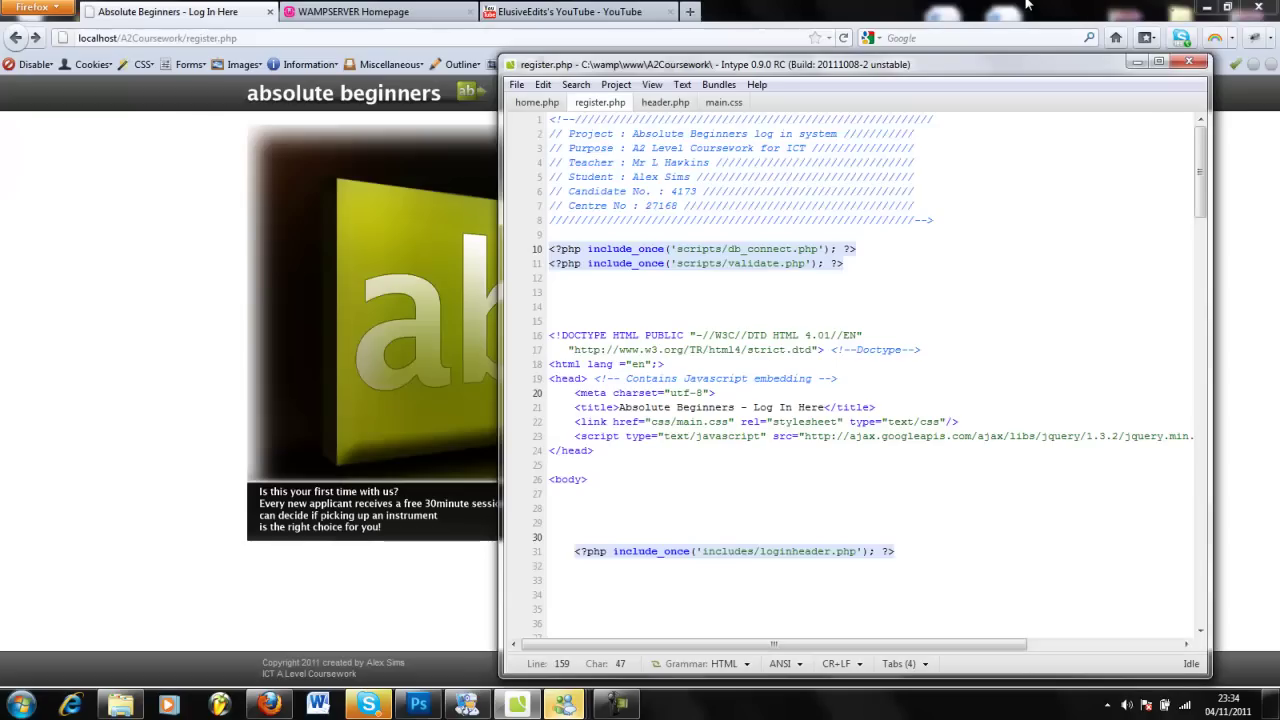
Minimize Intype to reveal the styled Register Here form, then highlight and deselect its lower labels.
key("super+Down")
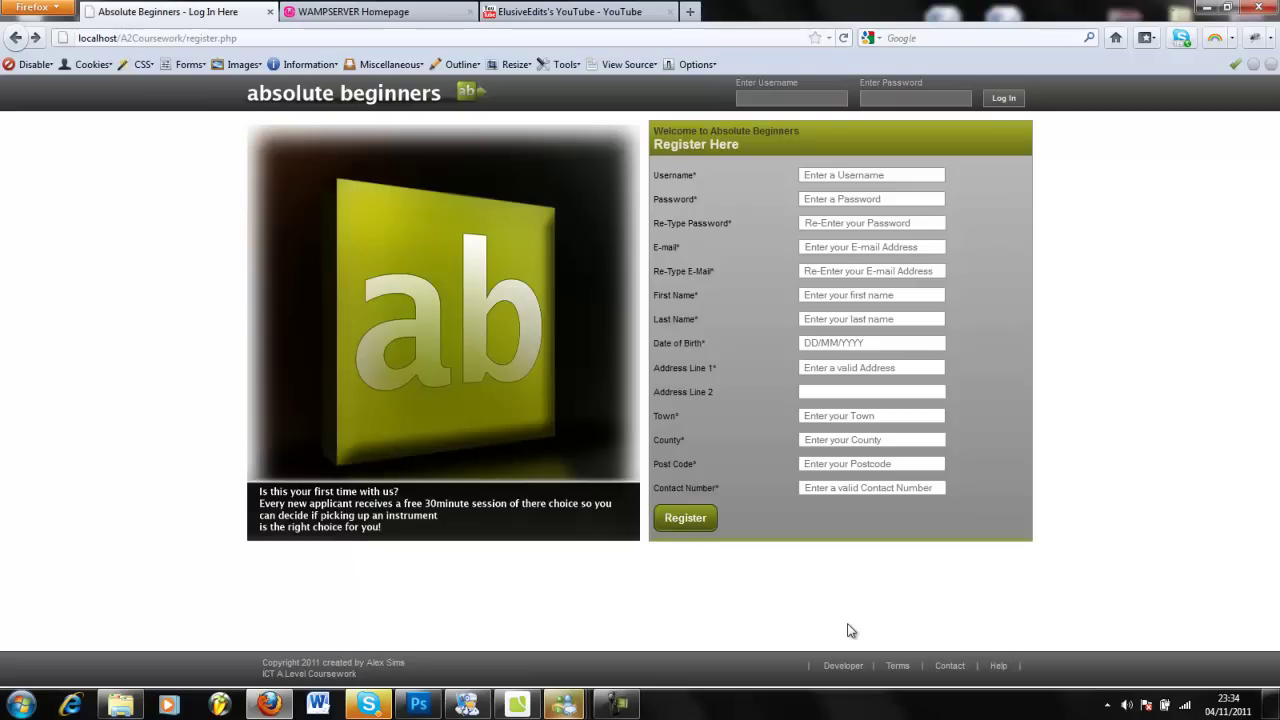
left_click_drag(845, 630, 861, 488)
left_click(1098, 385)
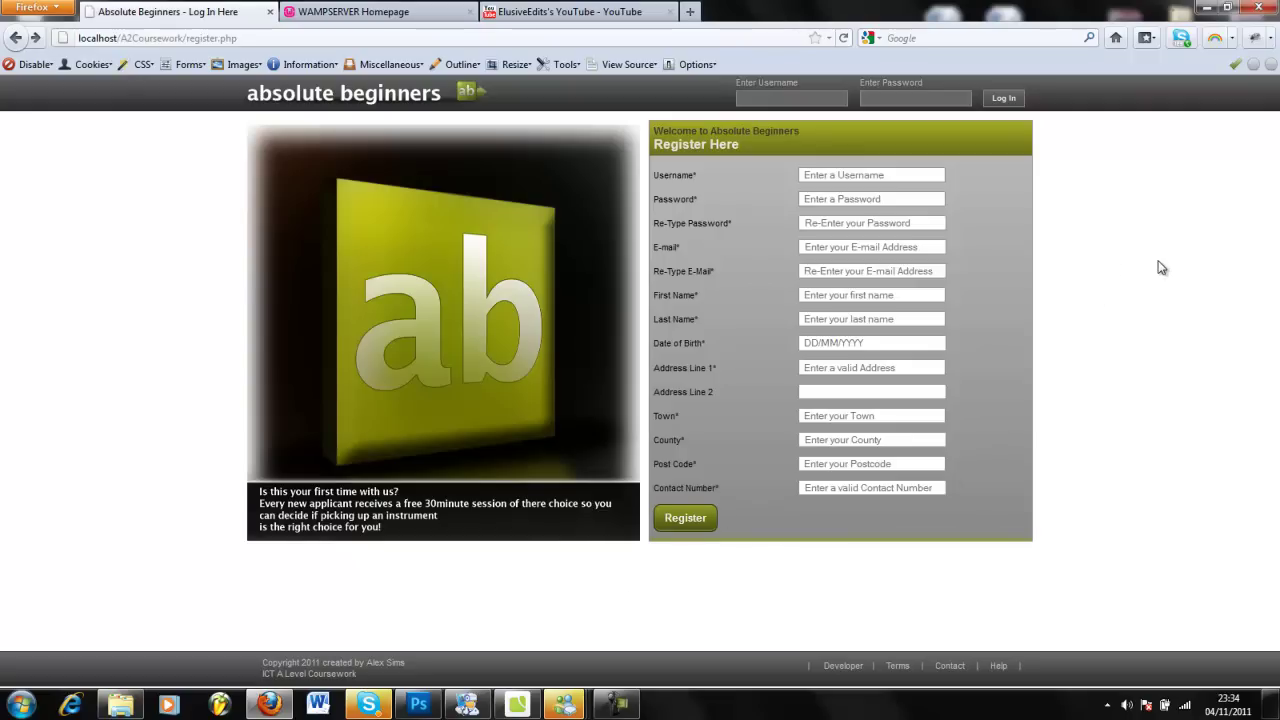
left_click(419, 705)
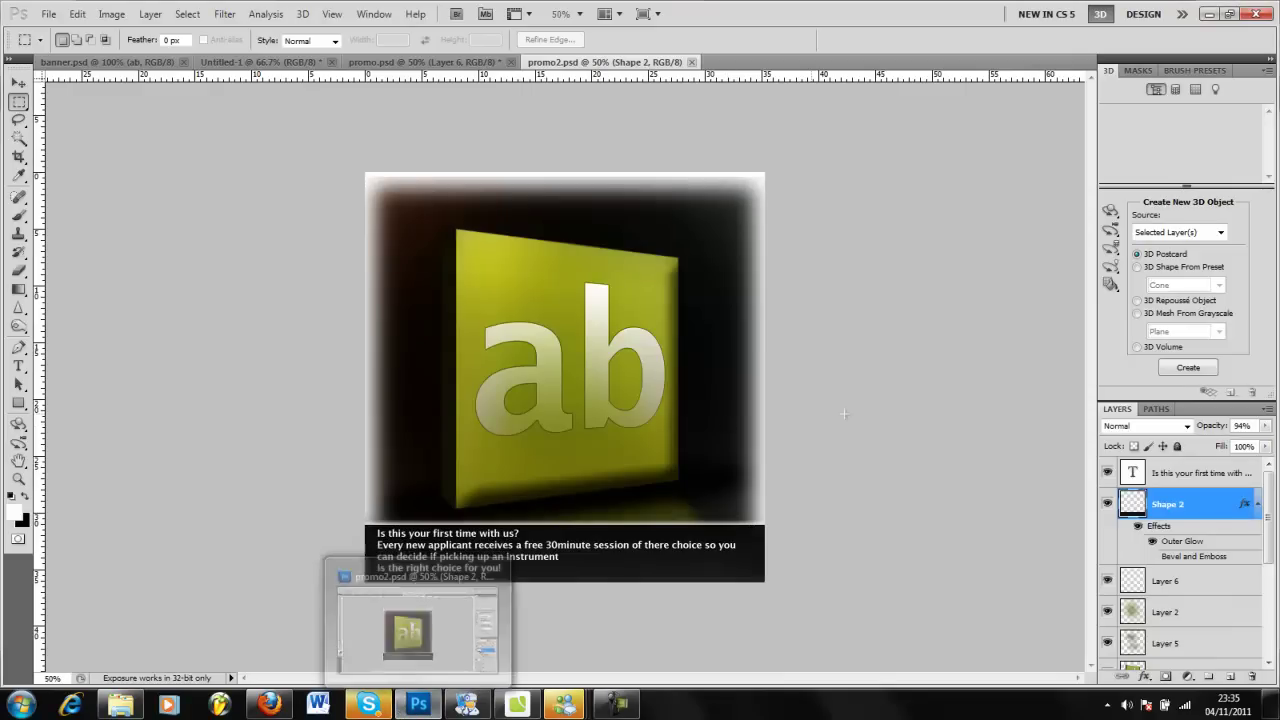
left_click(617, 705)
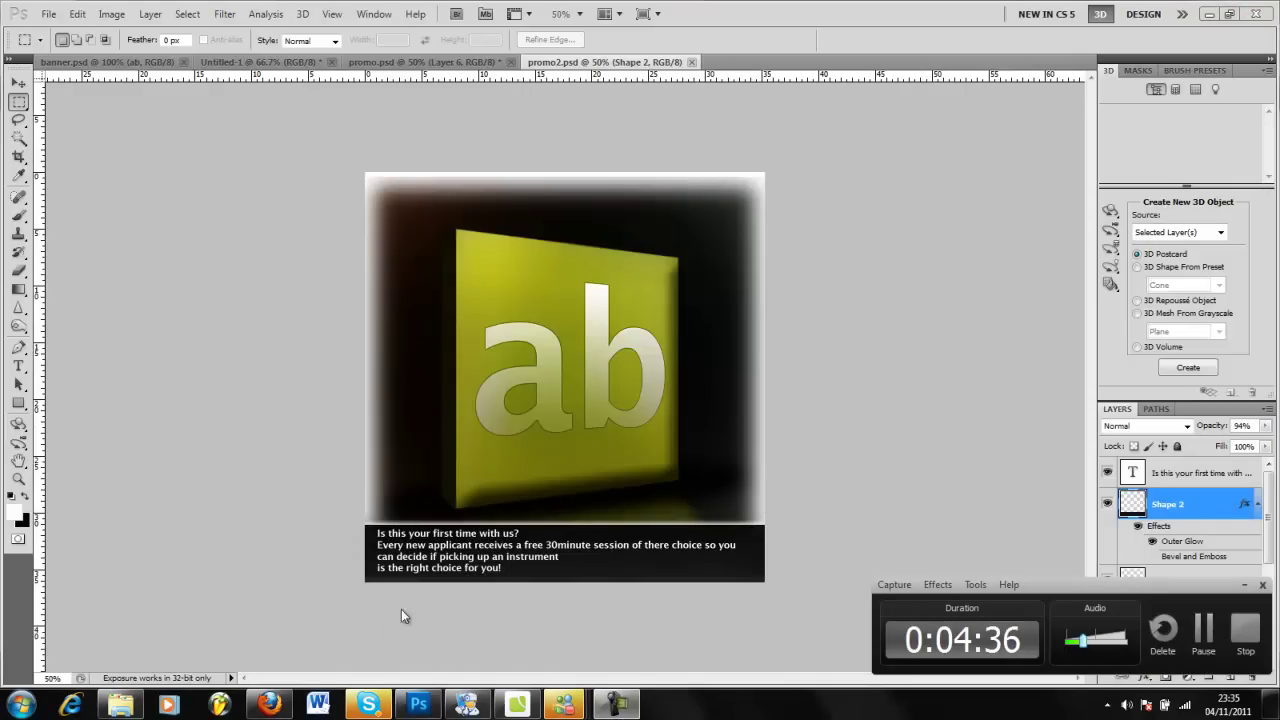
left_click(268, 705)
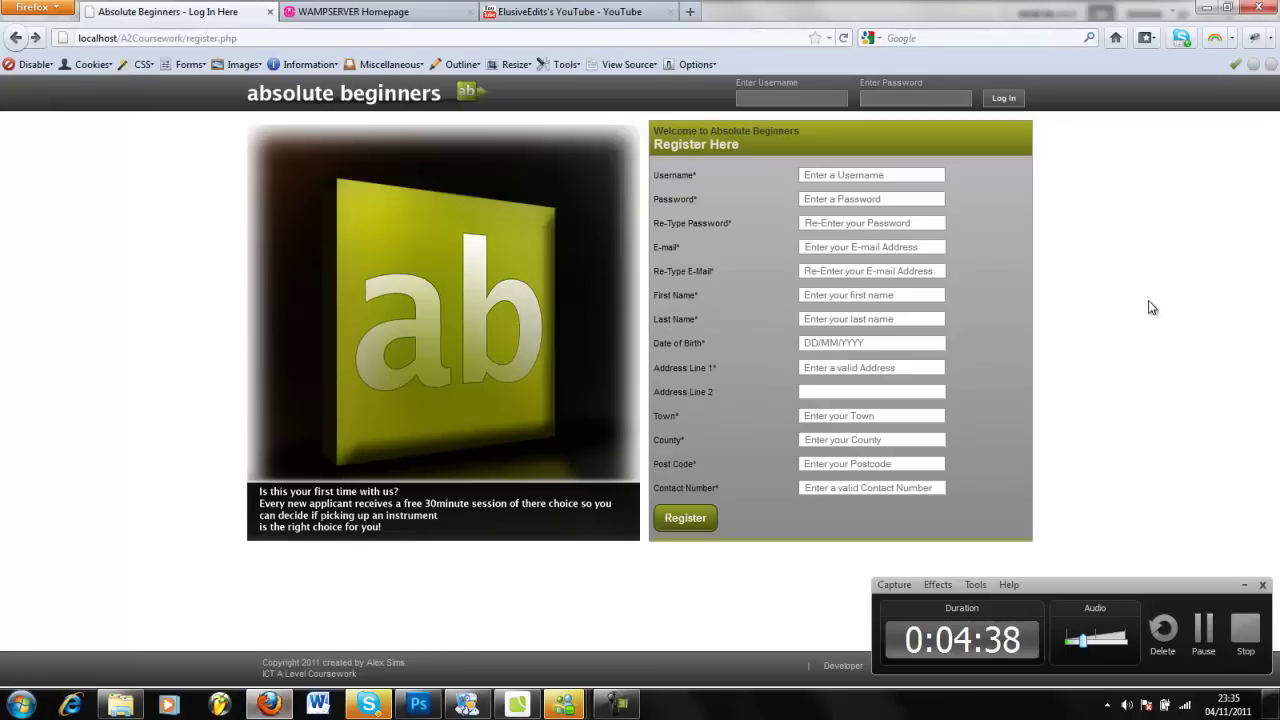